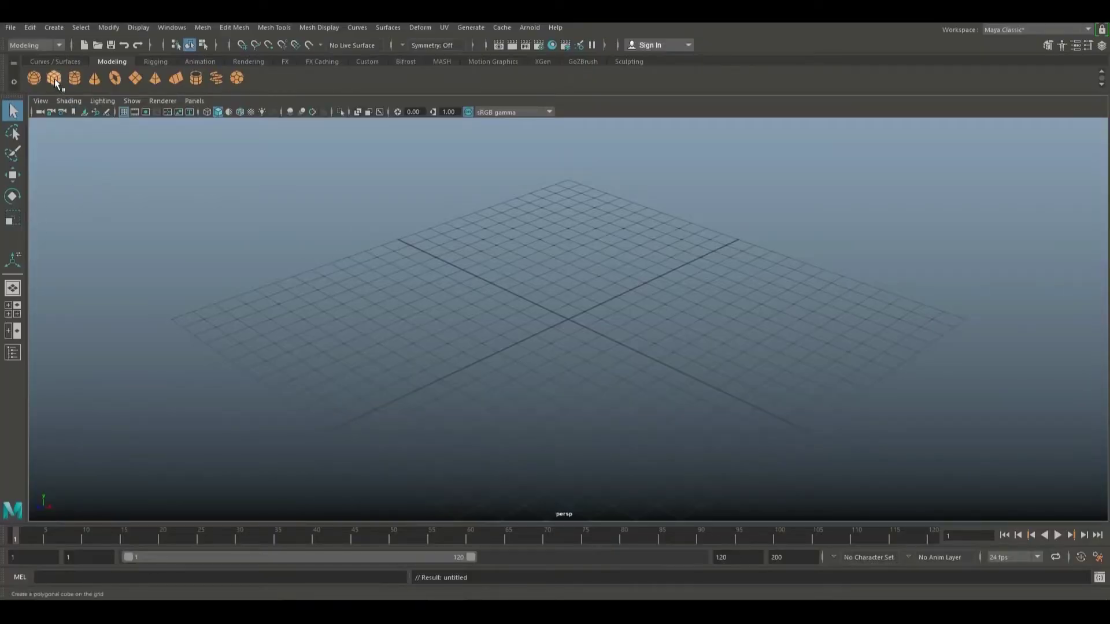
Create a polygon cube and scale it into a long, wide, thin slab.
click(54, 79)
scroll(566, 334, up, 3)
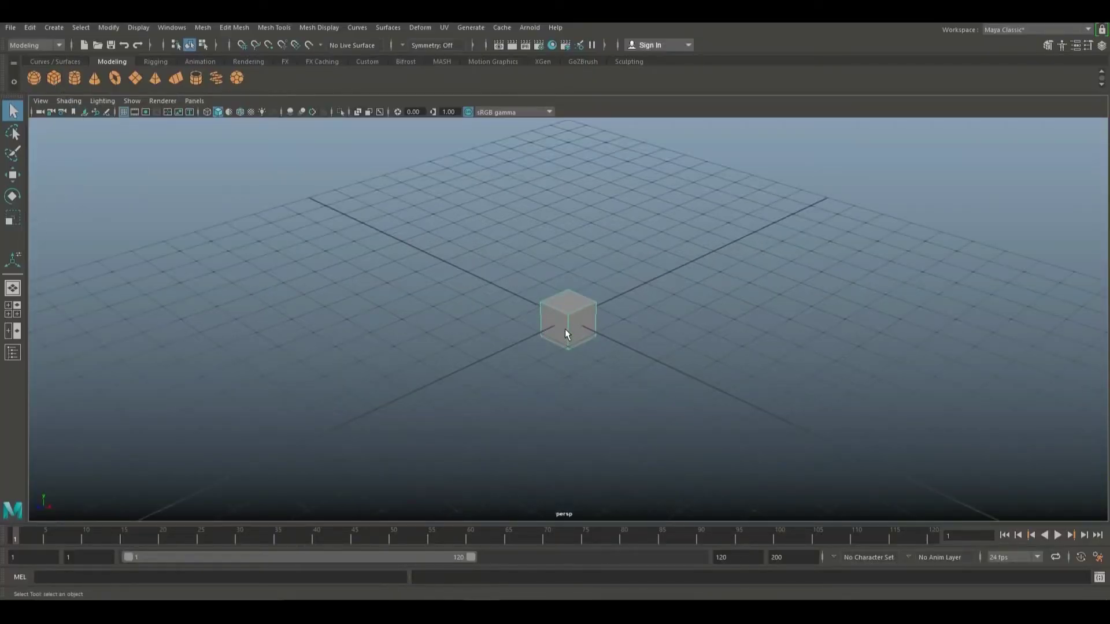
key(r)
drag(569, 322, 635, 372)
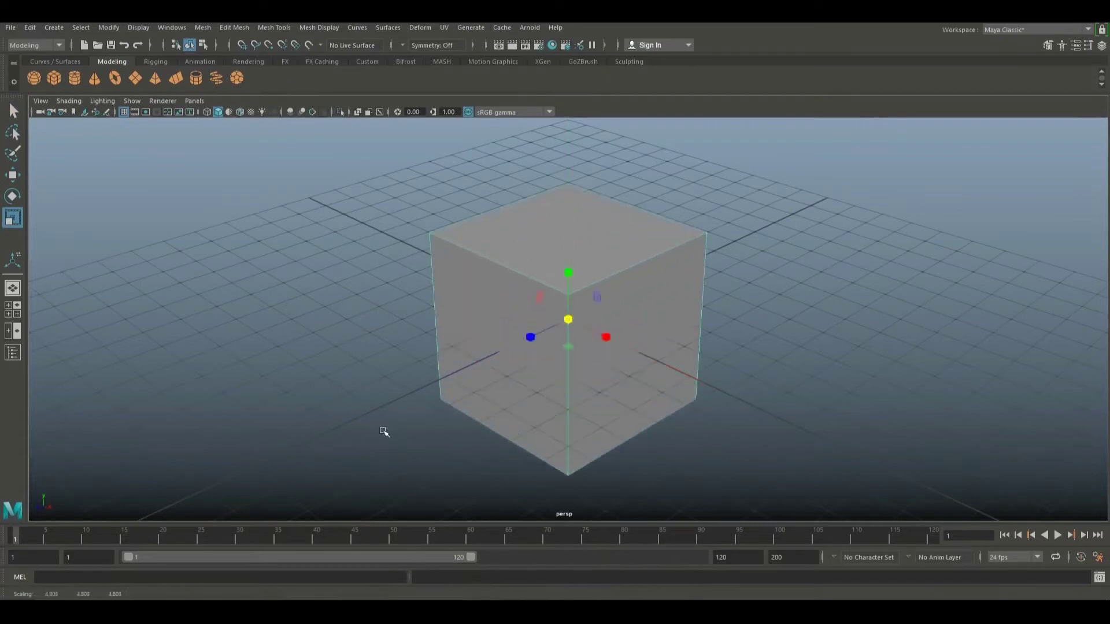
drag(531, 339, 454, 400)
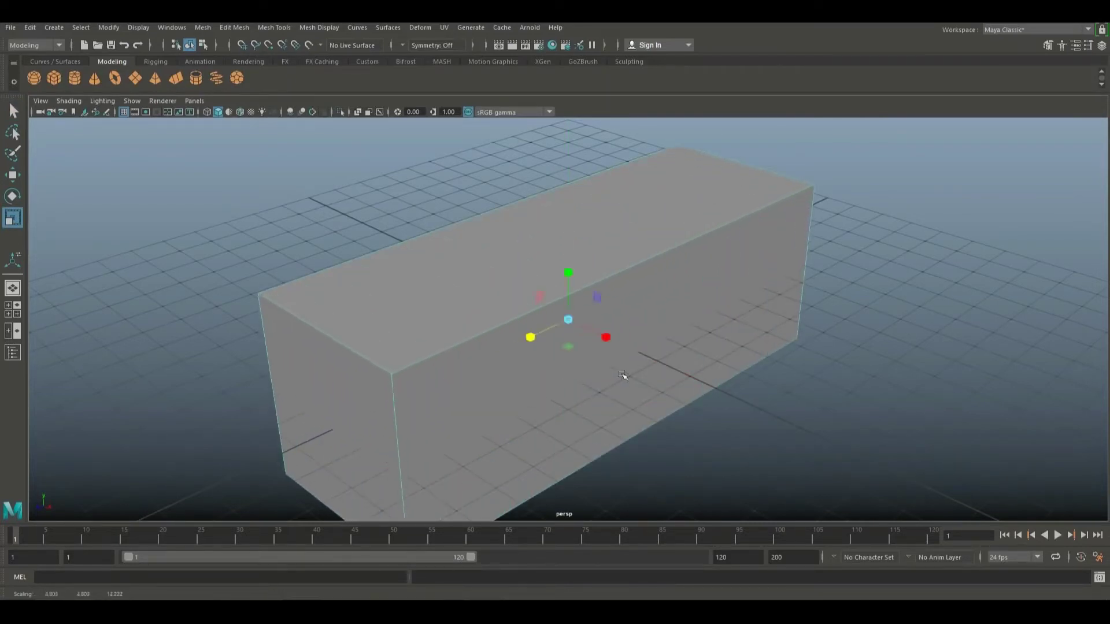
drag(610, 342, 650, 363)
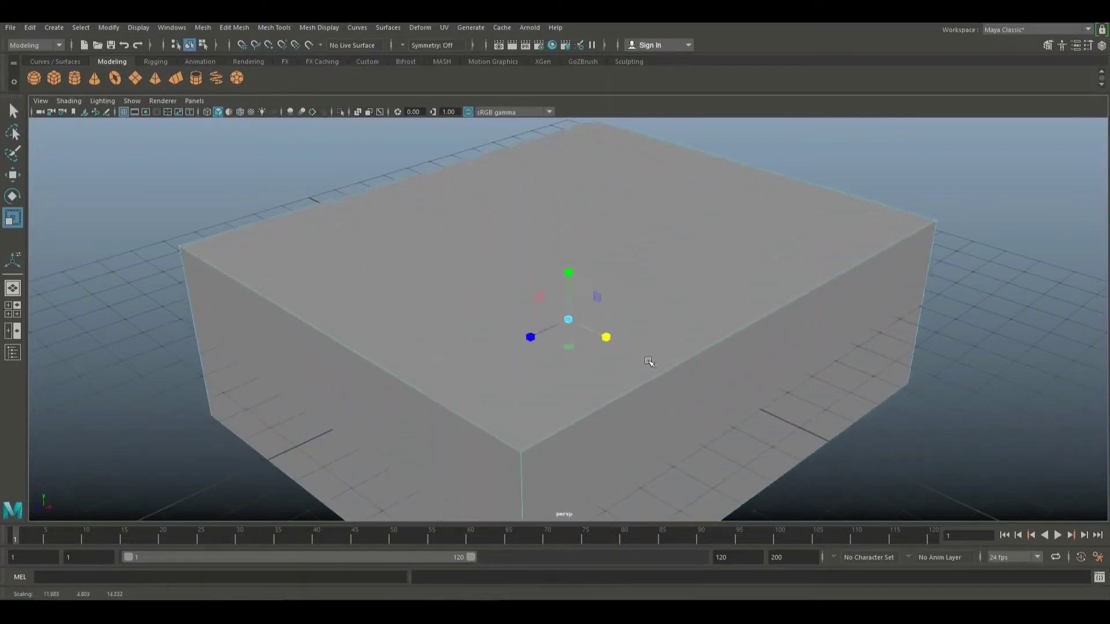
mouse_move(566, 284)
mouse_down()
mouse_move(579, 322)
mouse_move(587, 285)
mouse_move(570, 272)
mouse_move(573, 287)
mouse_up()
Orbit around the slab and bring up its attributes.
scroll(581, 306, down, 3)
alt+drag(626, 408, 612, 429)
alt+drag(589, 342, 411, 392)
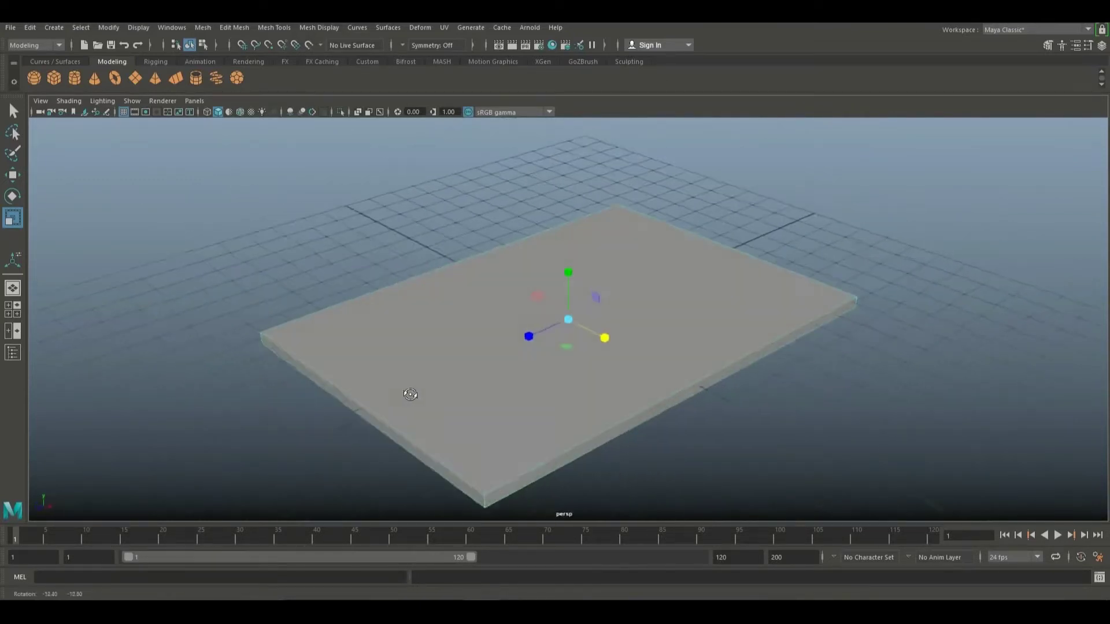
alt+middle_drag(439, 424, 422, 441)
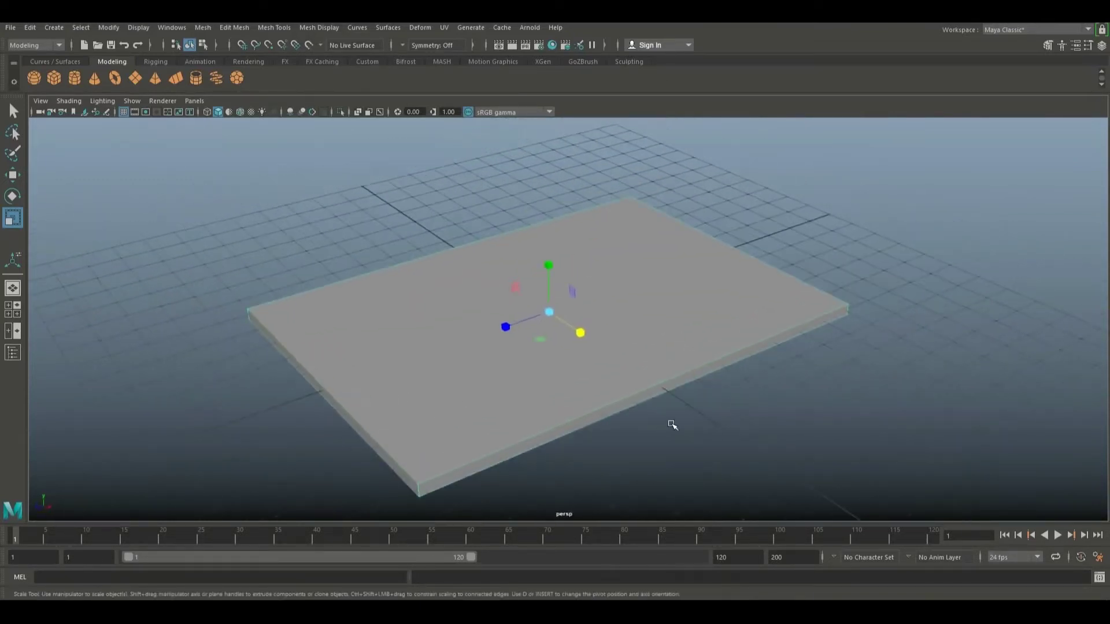
key(ctrl+a)
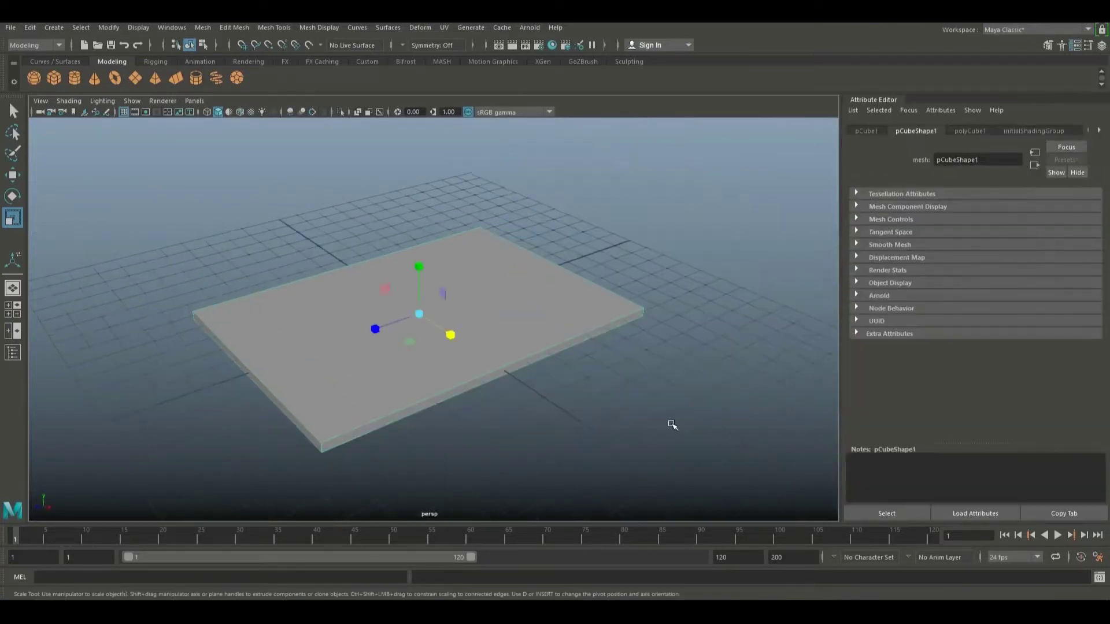
Set polyCube1 subdivisions to 10 width, 10 depth and 5 height.
click(969, 130)
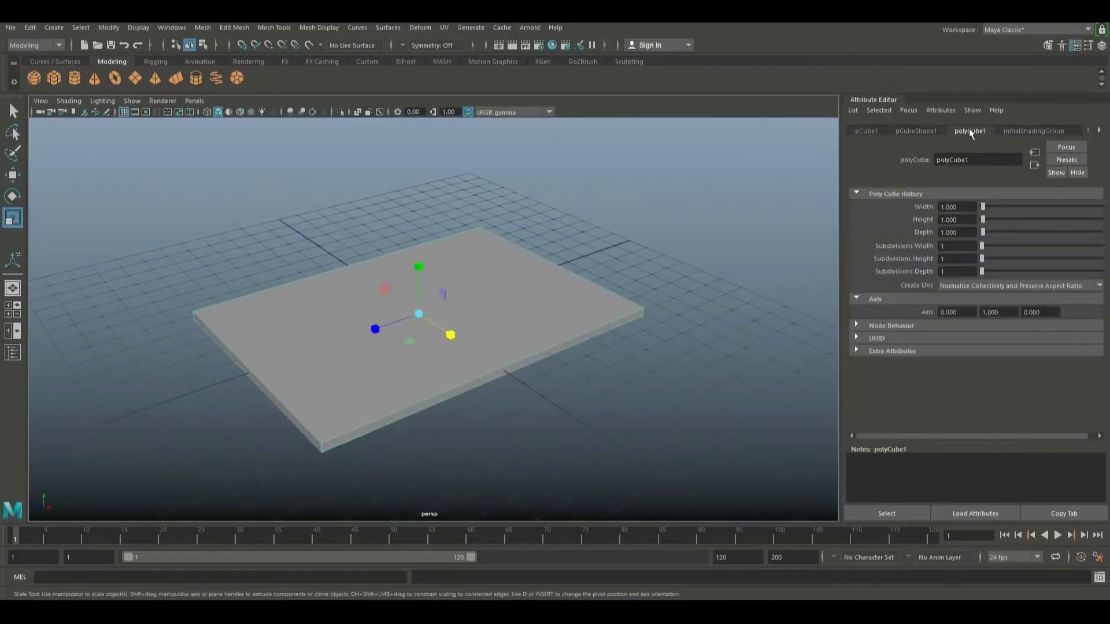
click(960, 246)
text(10)
key(Return)
click(959, 272)
key(Return)
click(954, 258)
text(5)
key(Return)
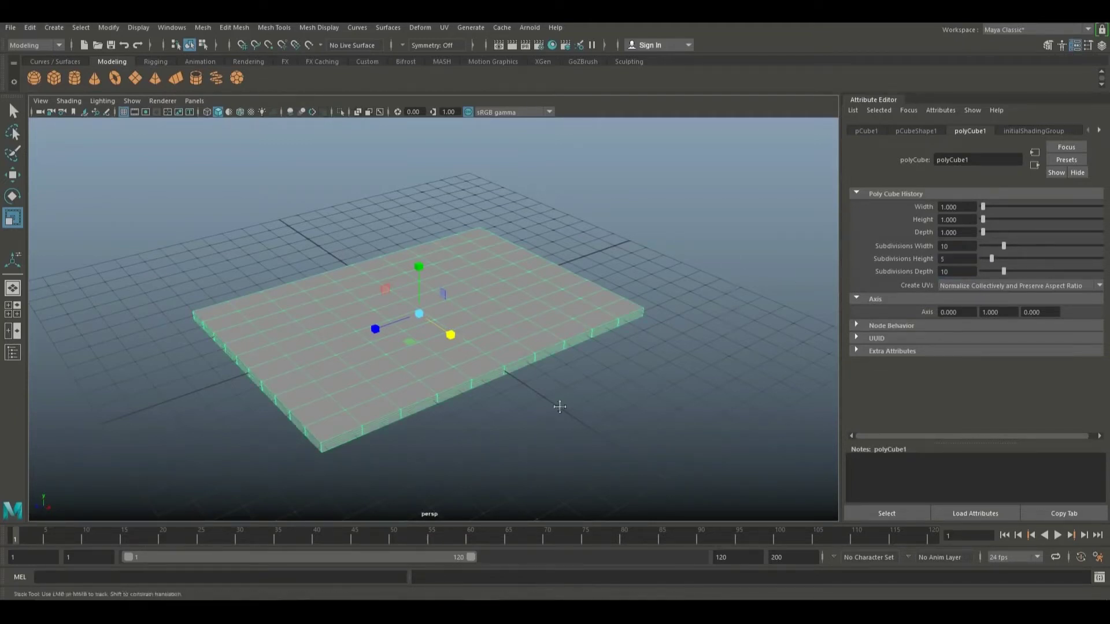
Orbit the view and reselect the subdivided slab.
alt+drag(561, 404, 592, 408)
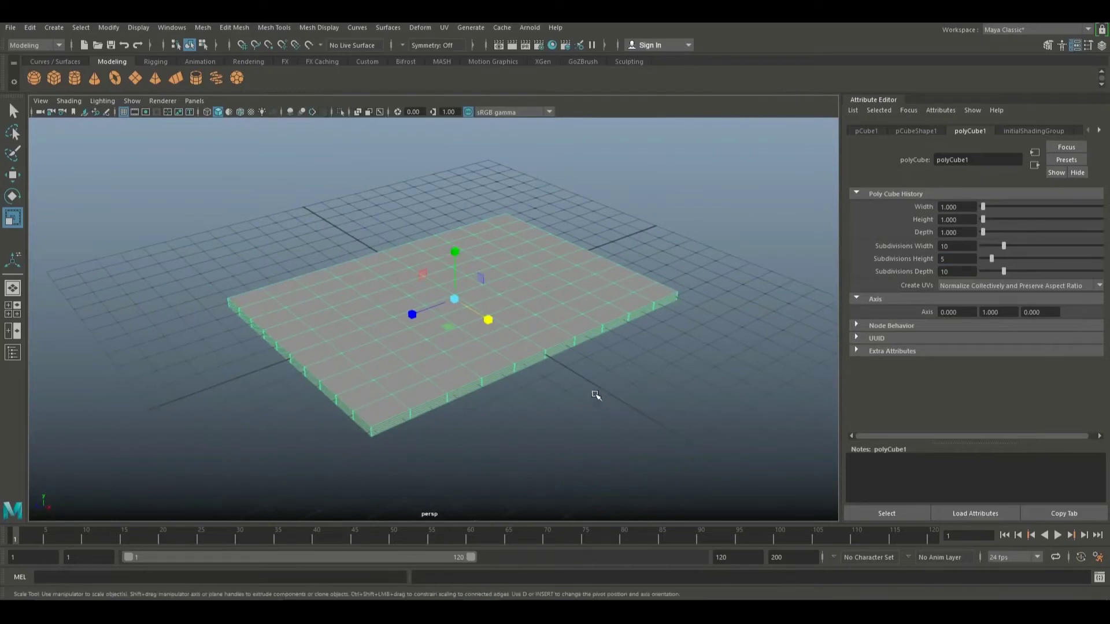
click(653, 277)
click(641, 288)
alt+drag(625, 456, 496, 359)
Switch to the FX menu set and convert the slab into an nCloth.
click(34, 45)
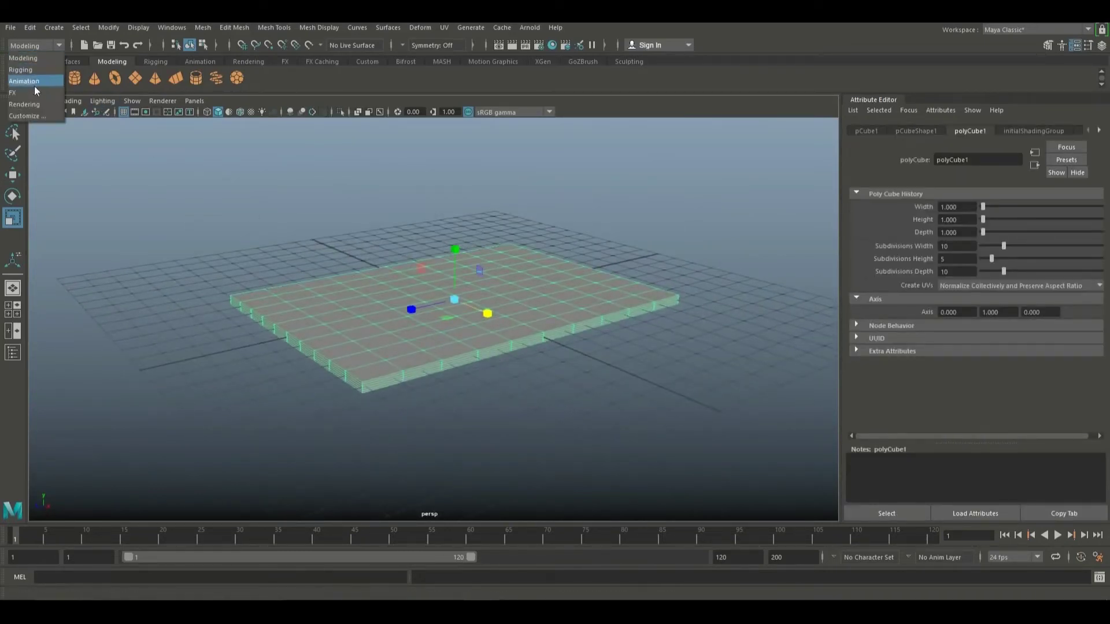
click(31, 91)
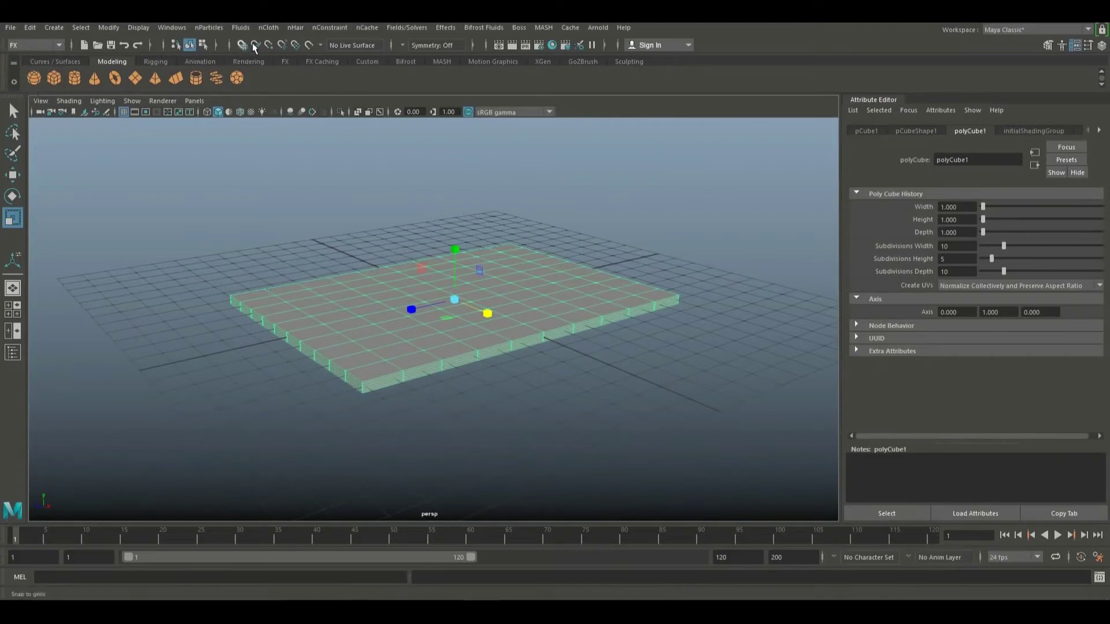
click(268, 27)
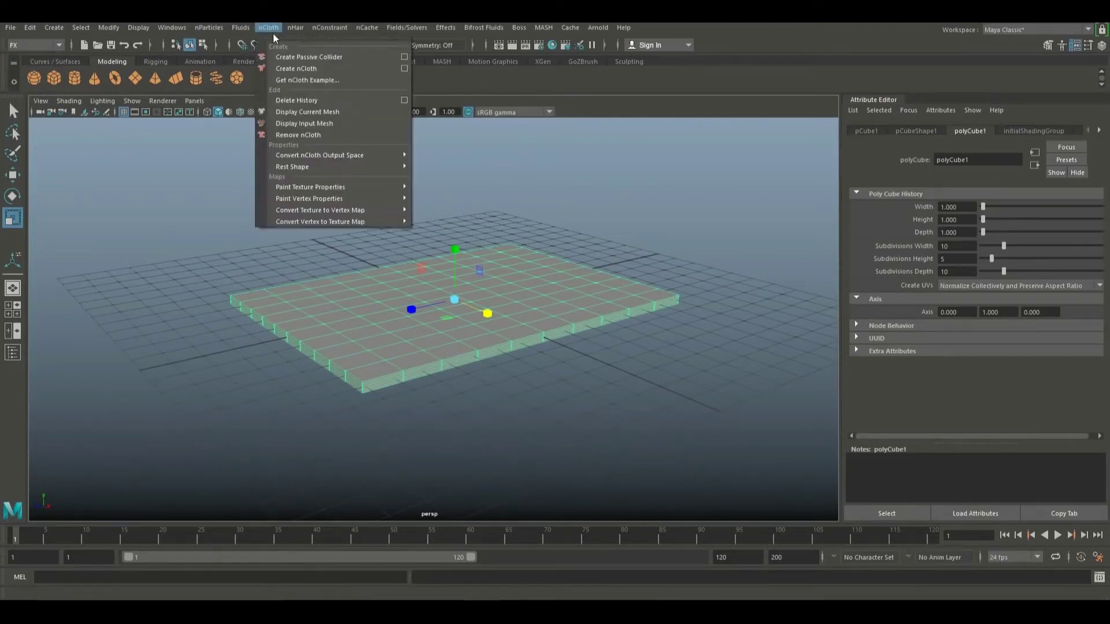
click(332, 68)
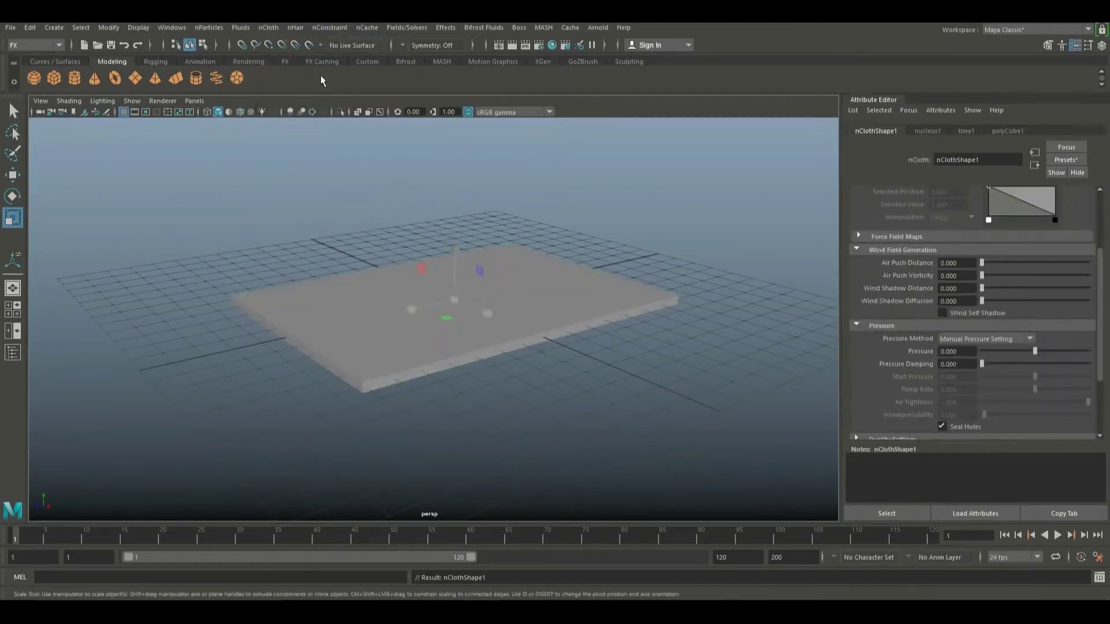
Check the scene hierarchy for the new nCloth nodes and reselect the cloth plane.
click(12, 354)
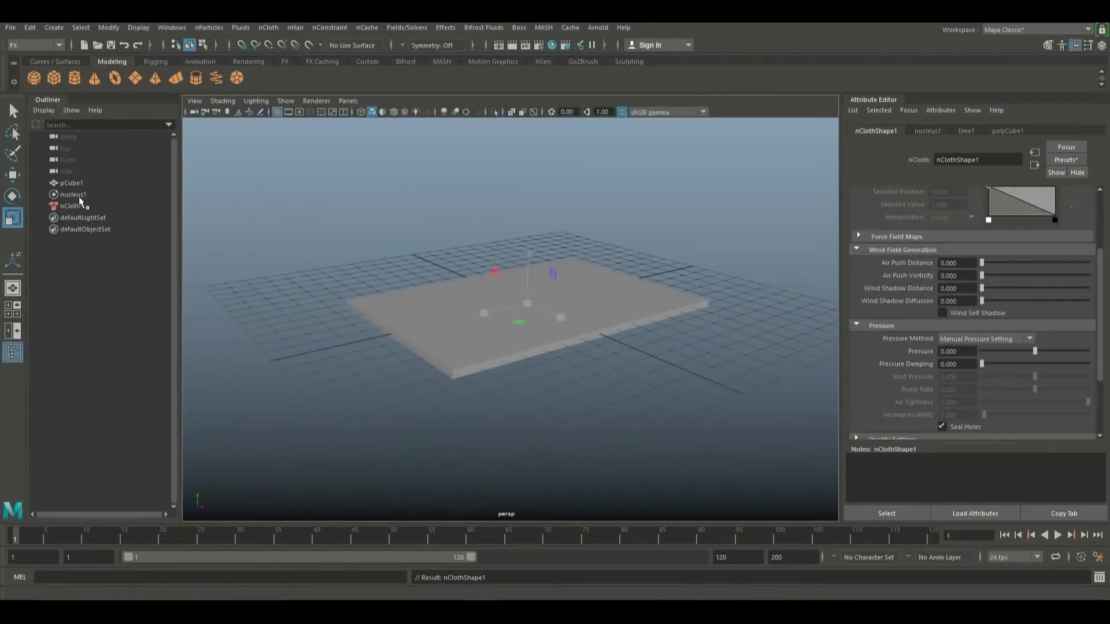
click(12, 356)
scroll(436, 403, up, 5)
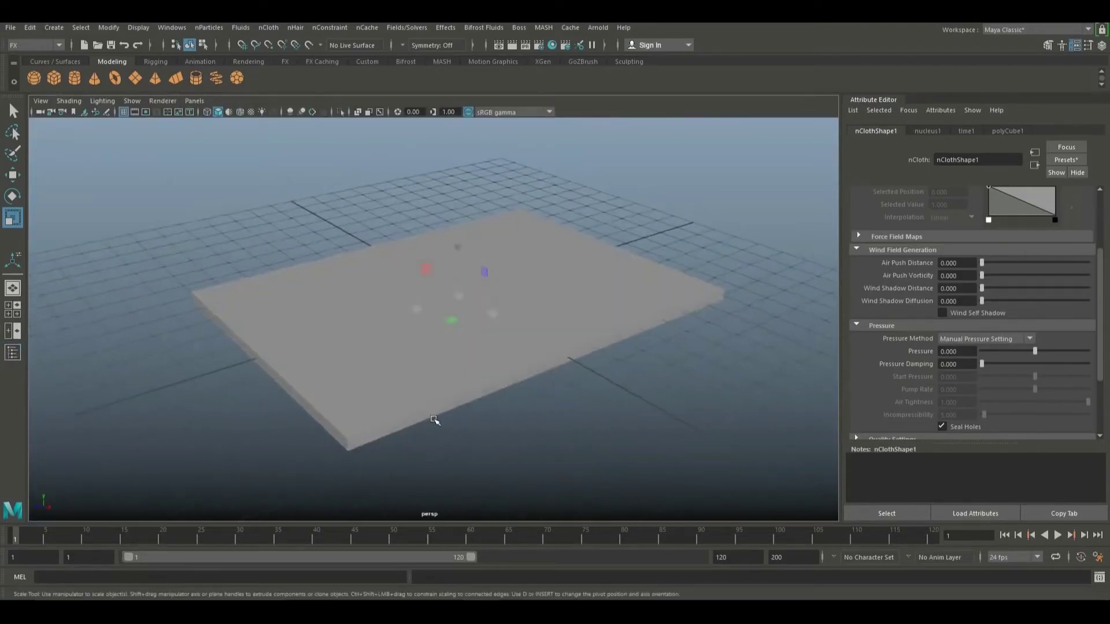
scroll(427, 417, down, 1)
click(560, 304)
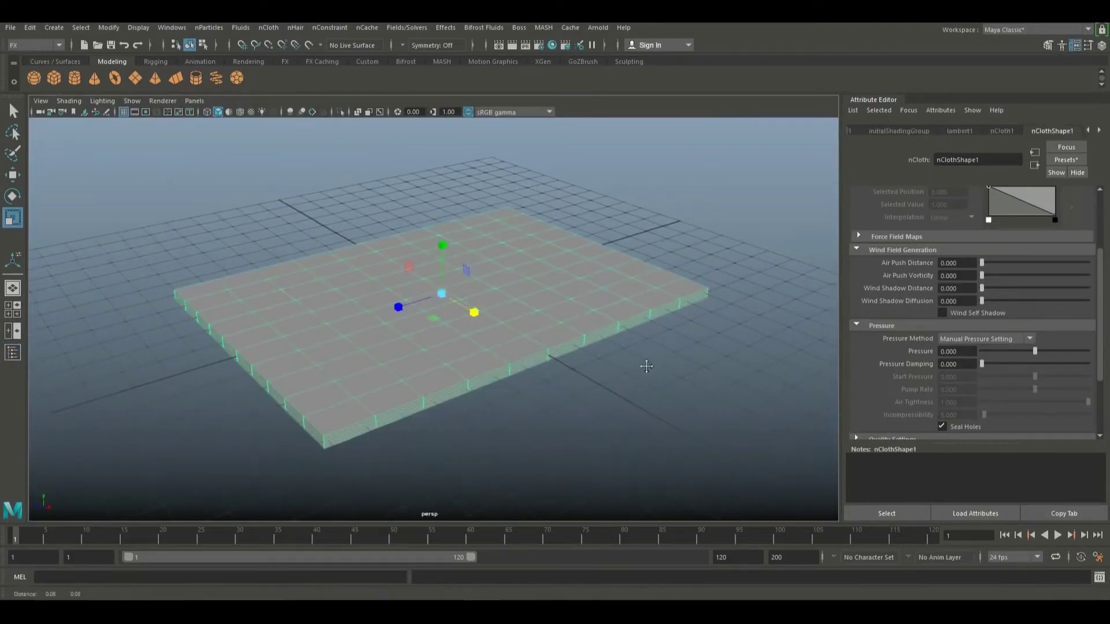
Set the nCloth Pressure to 0.5 and show the nucleus1 solver settings.
key(f)
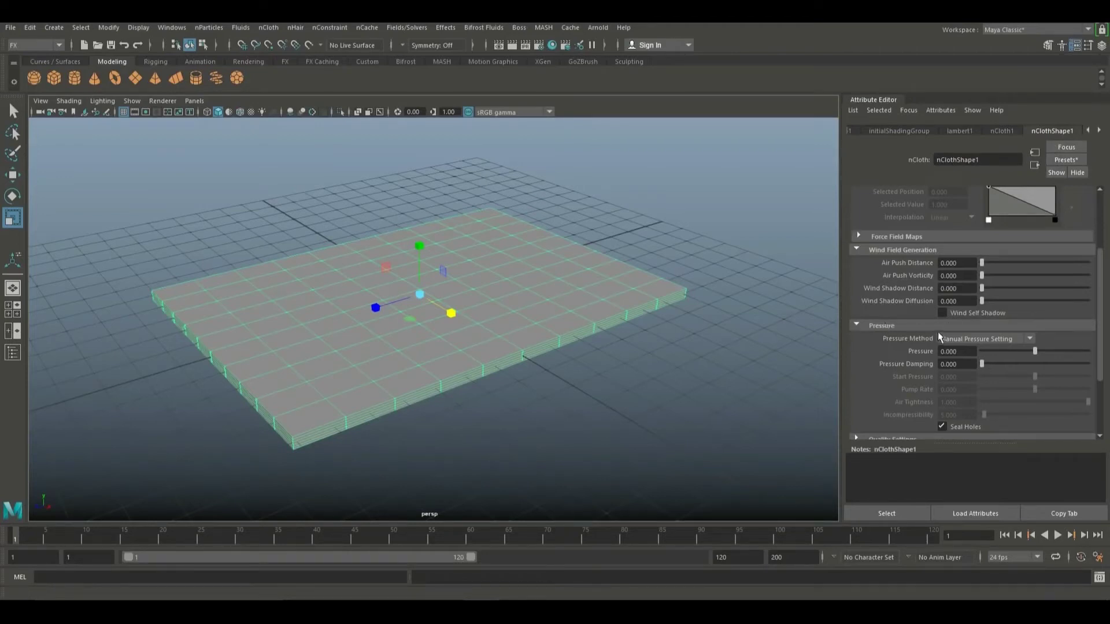
click(941, 354)
text(0.5)
key(Return)
click(1005, 130)
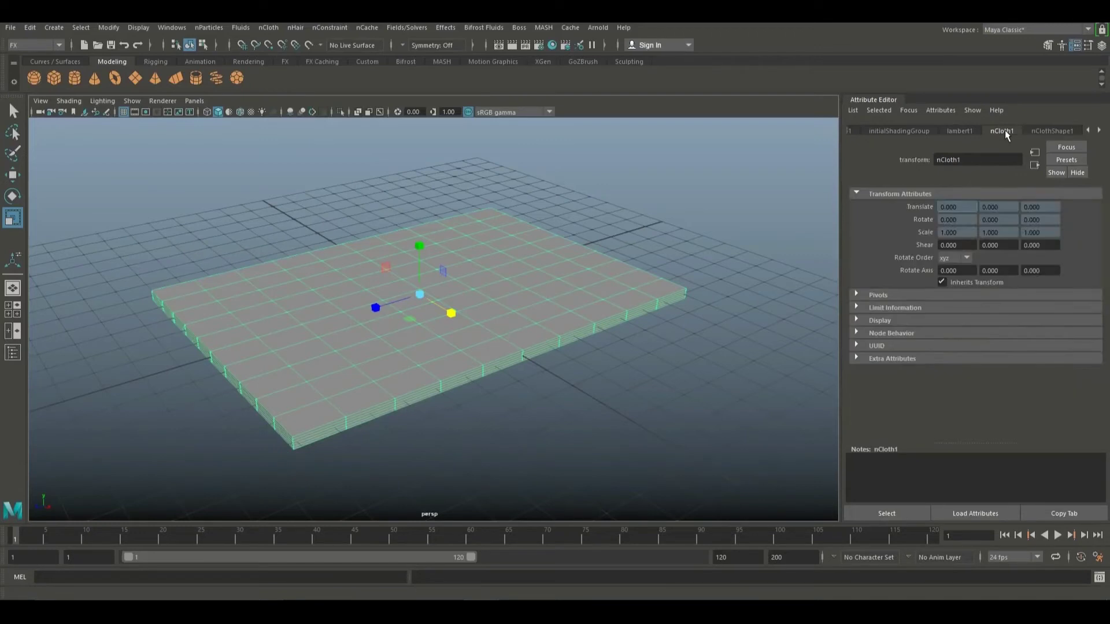
click(1101, 133)
click(1062, 130)
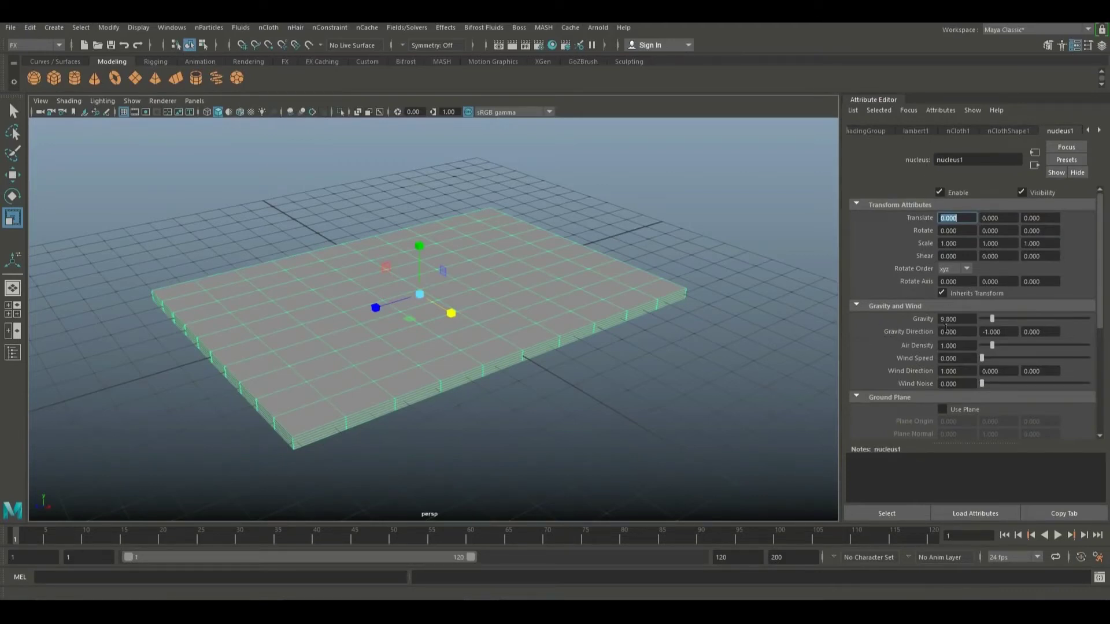
Set the nucleus1 Gravity to 0.
click(966, 319)
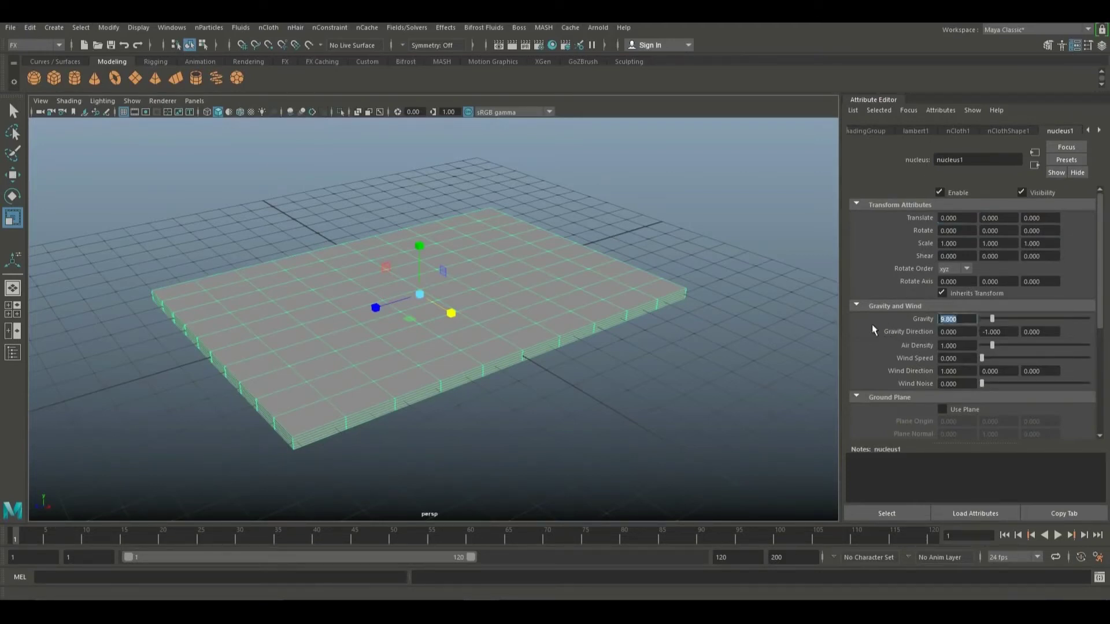
text(0)
key(Return)
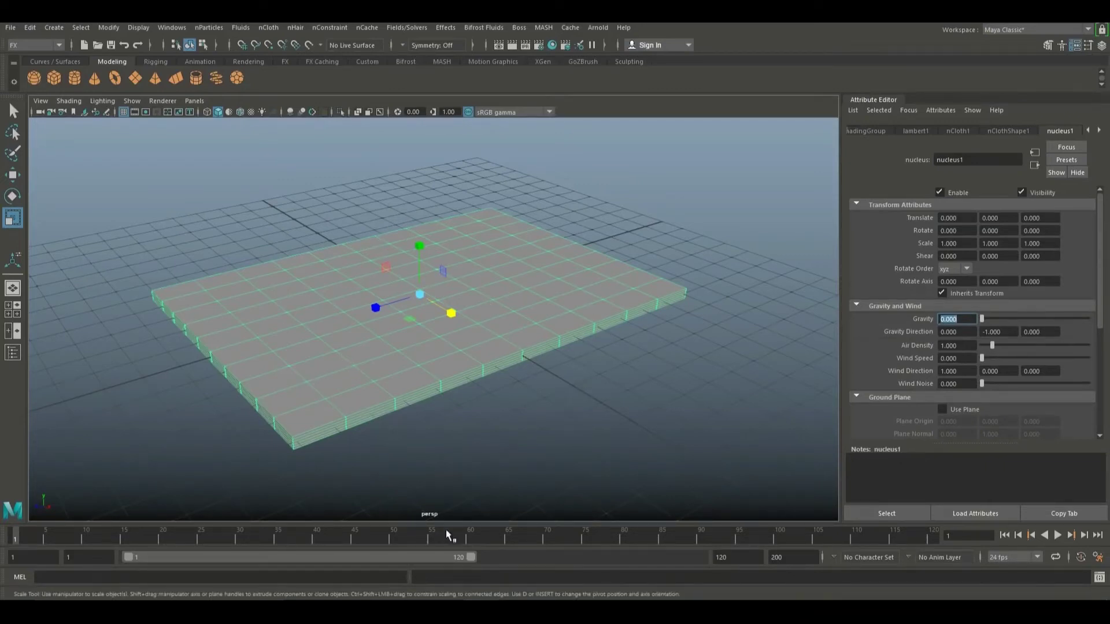
Play the simulation to frame 85 to watch the cloth inflate, then rewind to frame 1.
click(1058, 536)
click(1058, 536)
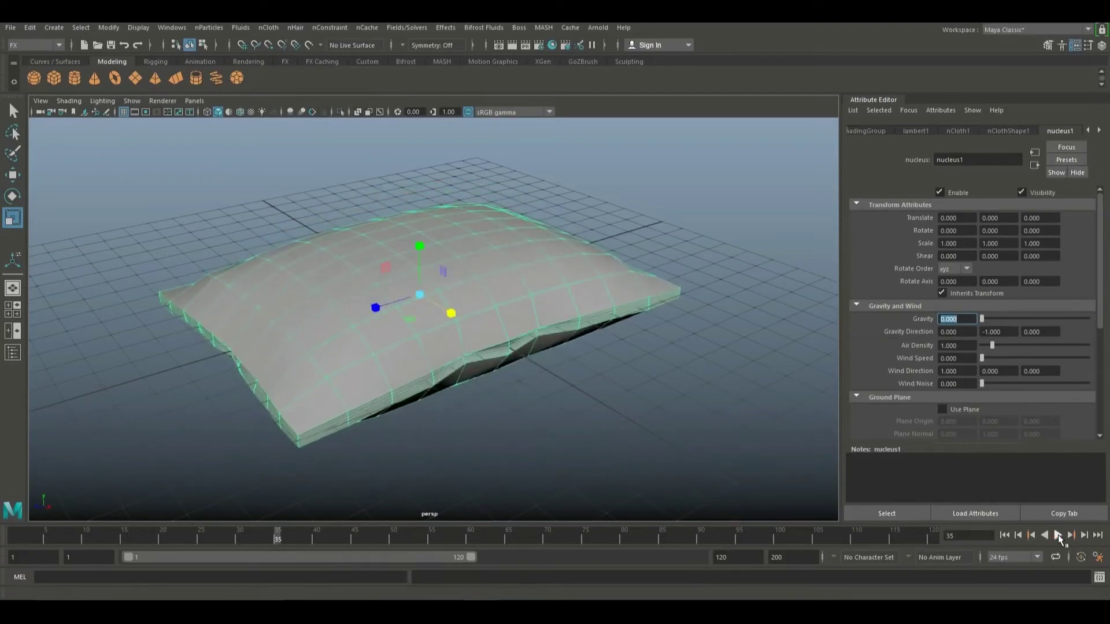
click(1058, 536)
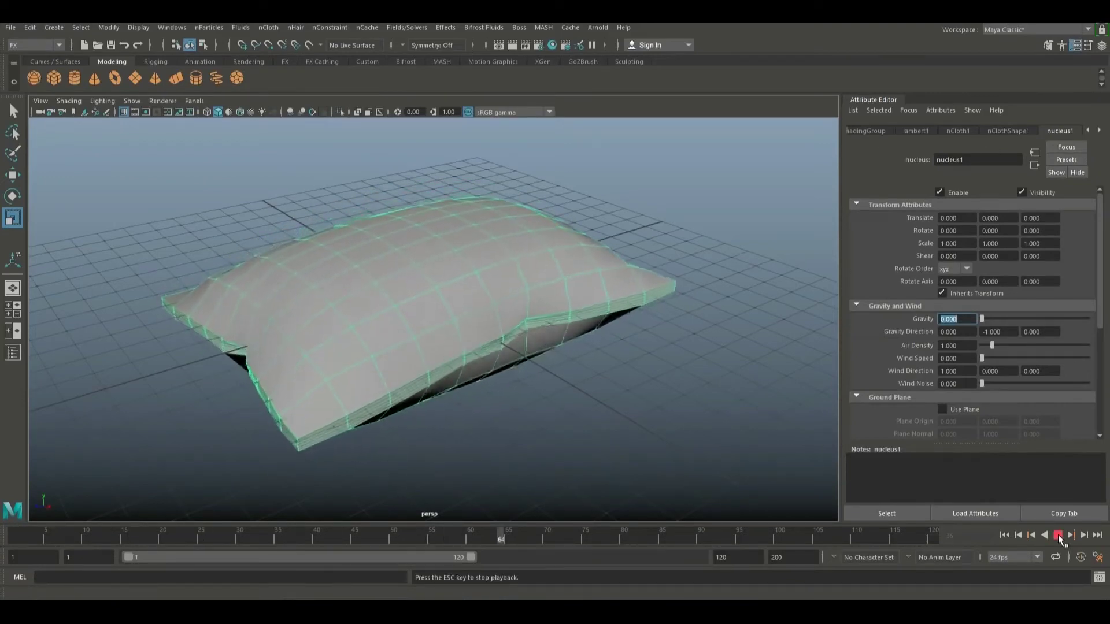
click(1058, 536)
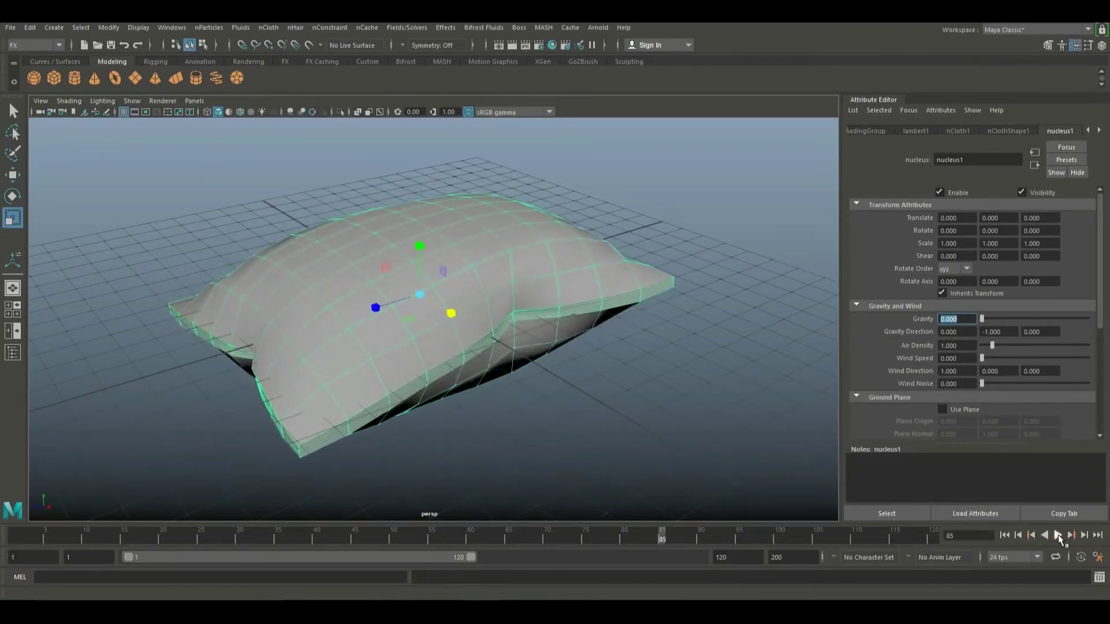
click(1004, 536)
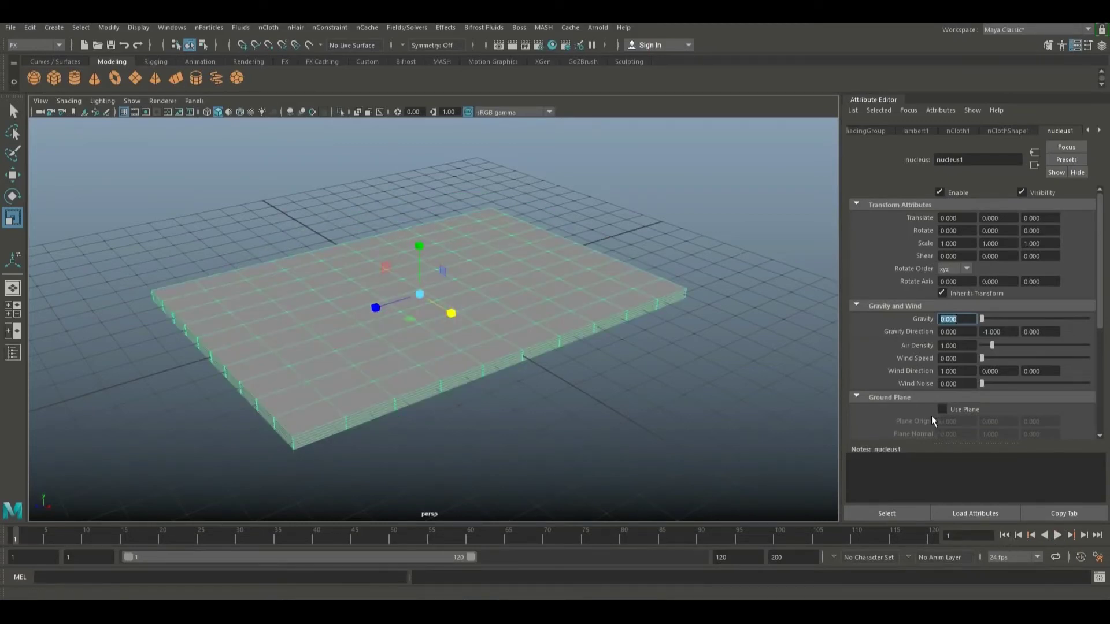
Test a cloth Pressure of 8 in playback, then rewind to the first frame.
click(1000, 130)
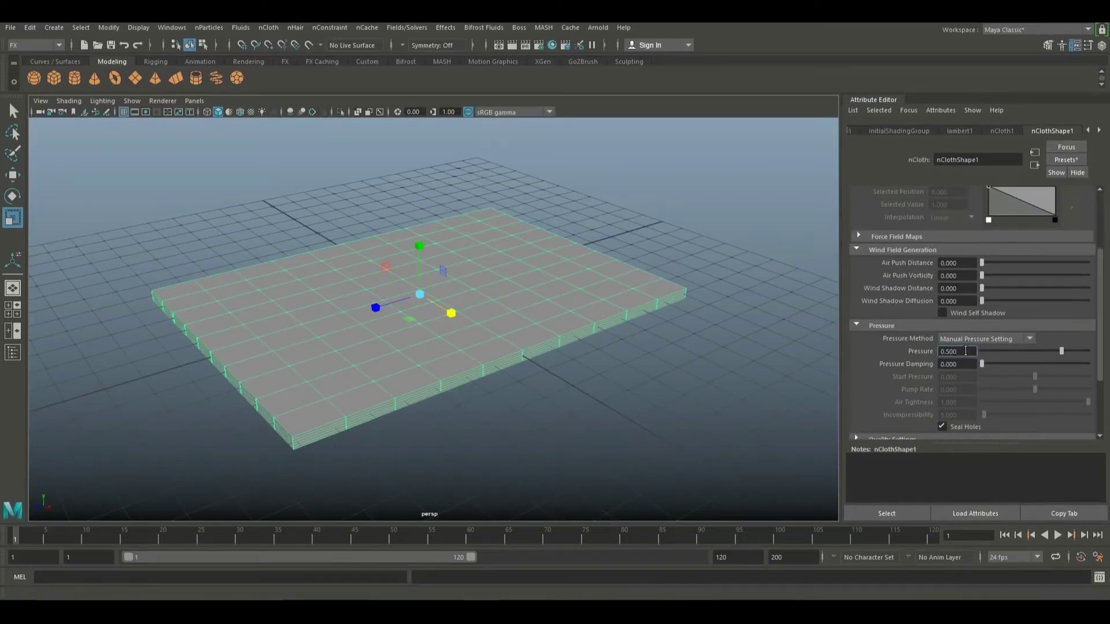
drag(966, 350, 884, 350)
key(Return)
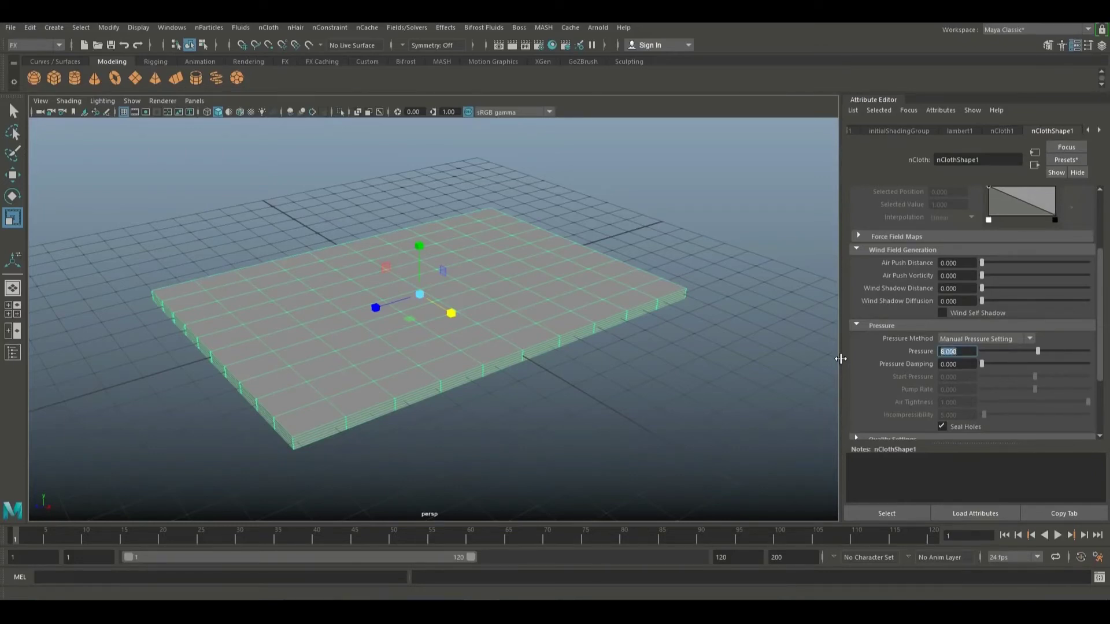
click(1058, 535)
click(1058, 536)
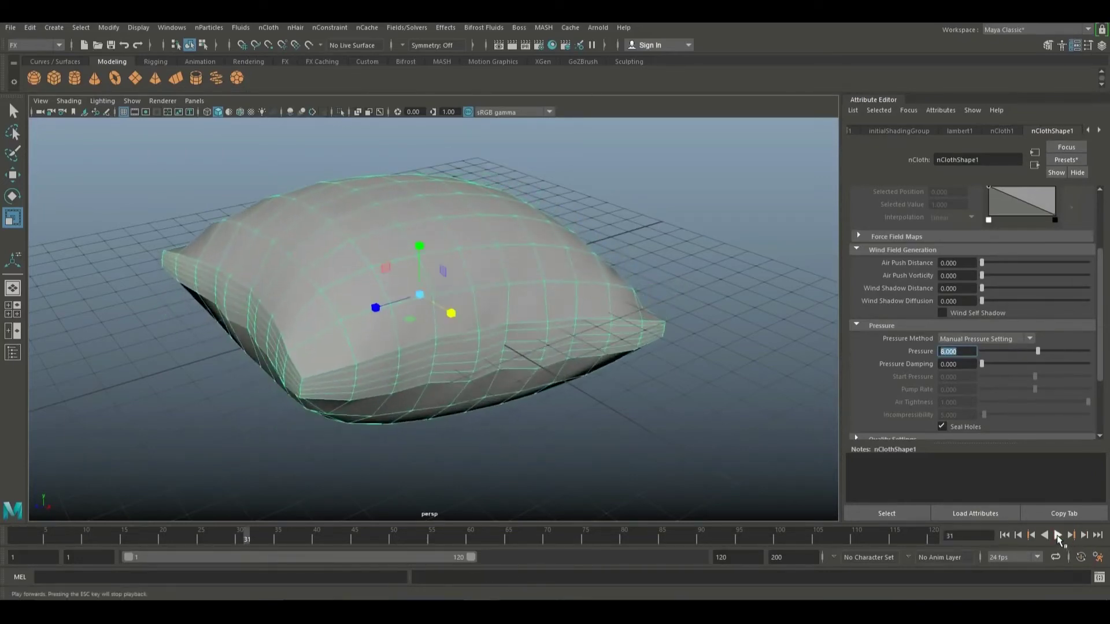
click(1005, 535)
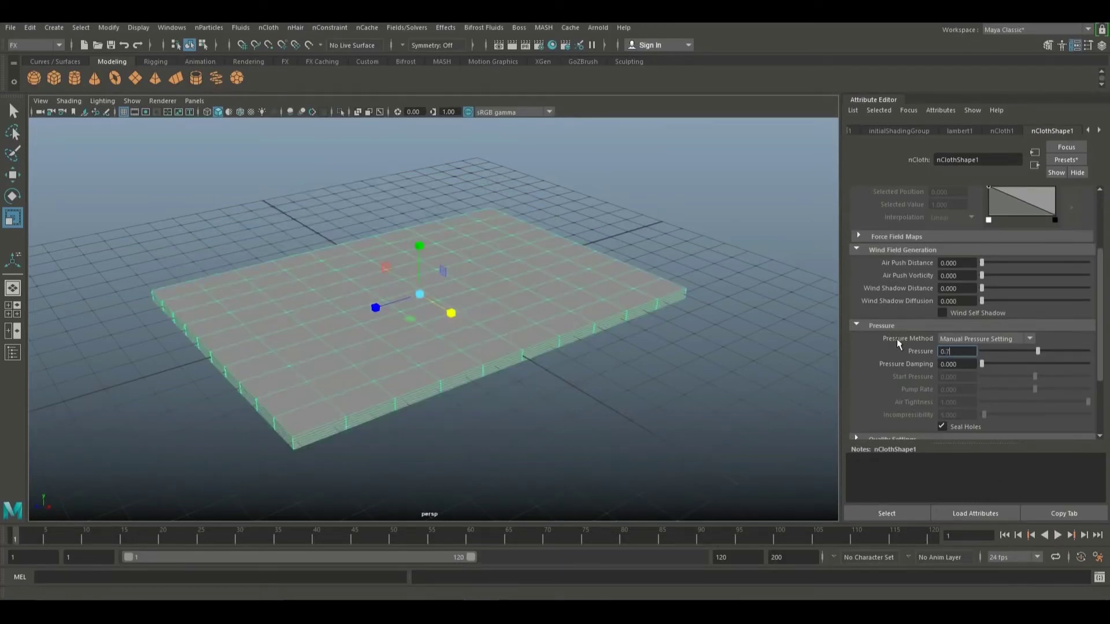
Lower the Pressure to 0.7 and replay the inflation from several angles.
key(Return)
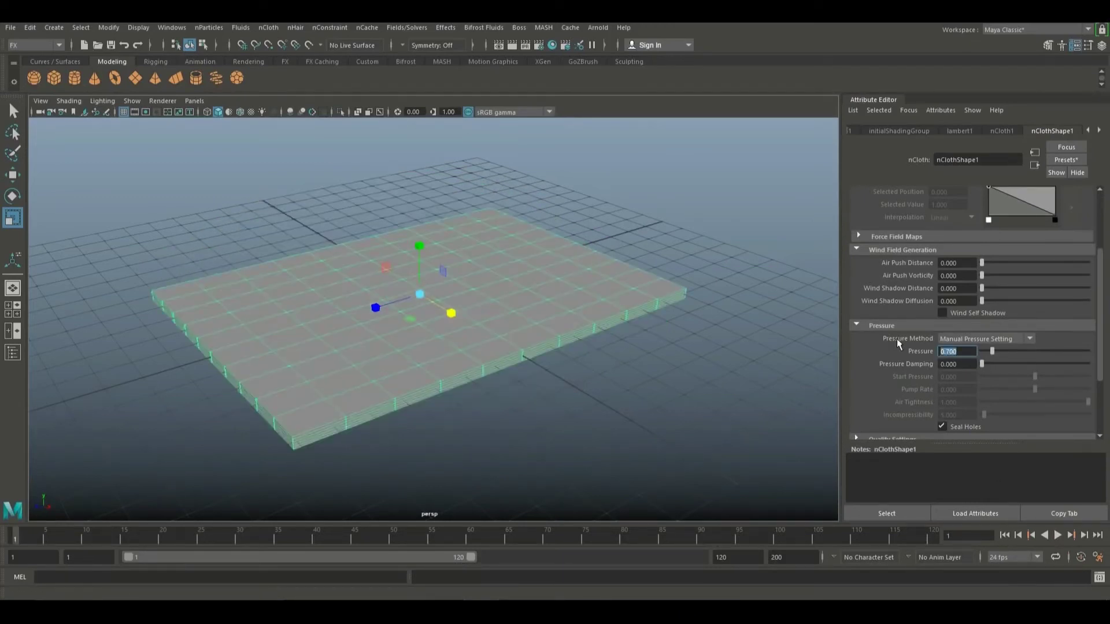
click(1057, 535)
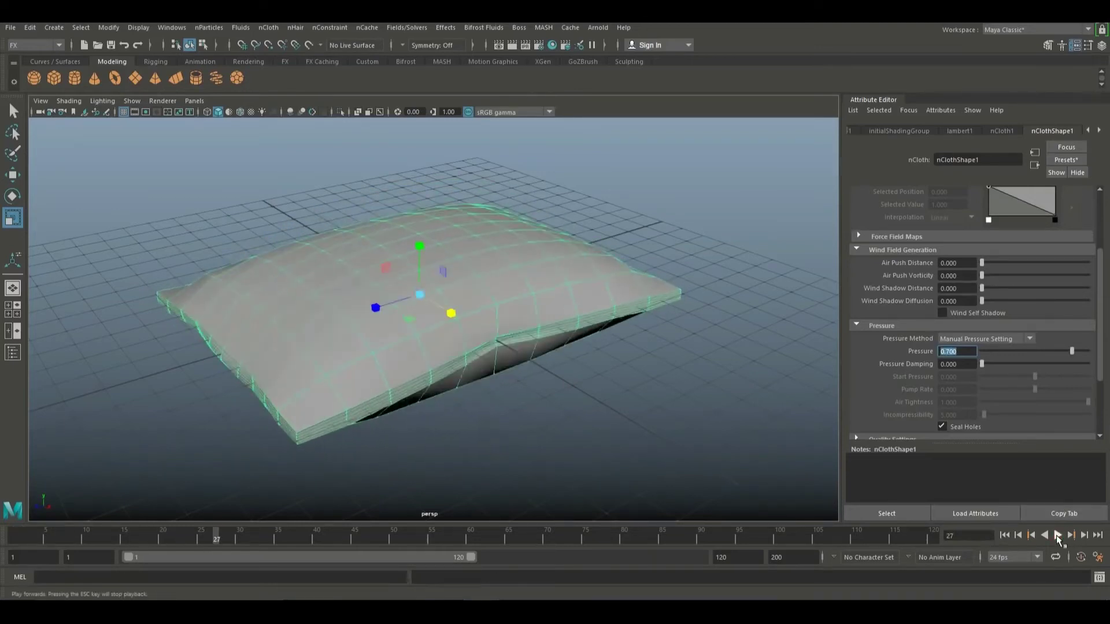
key(alt+shift+v)
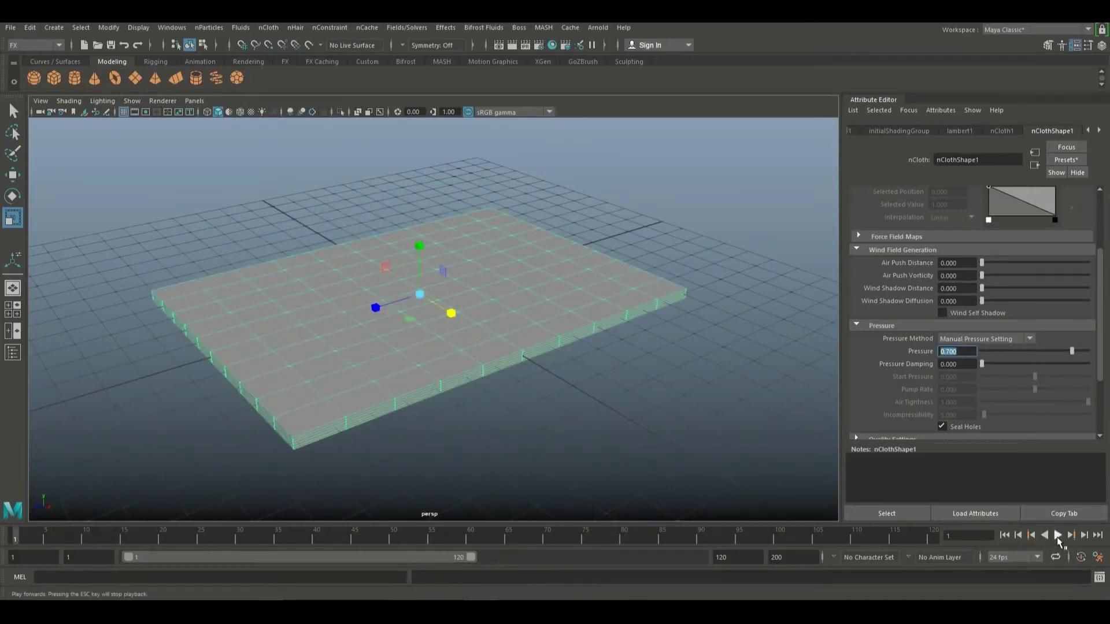
click(1058, 535)
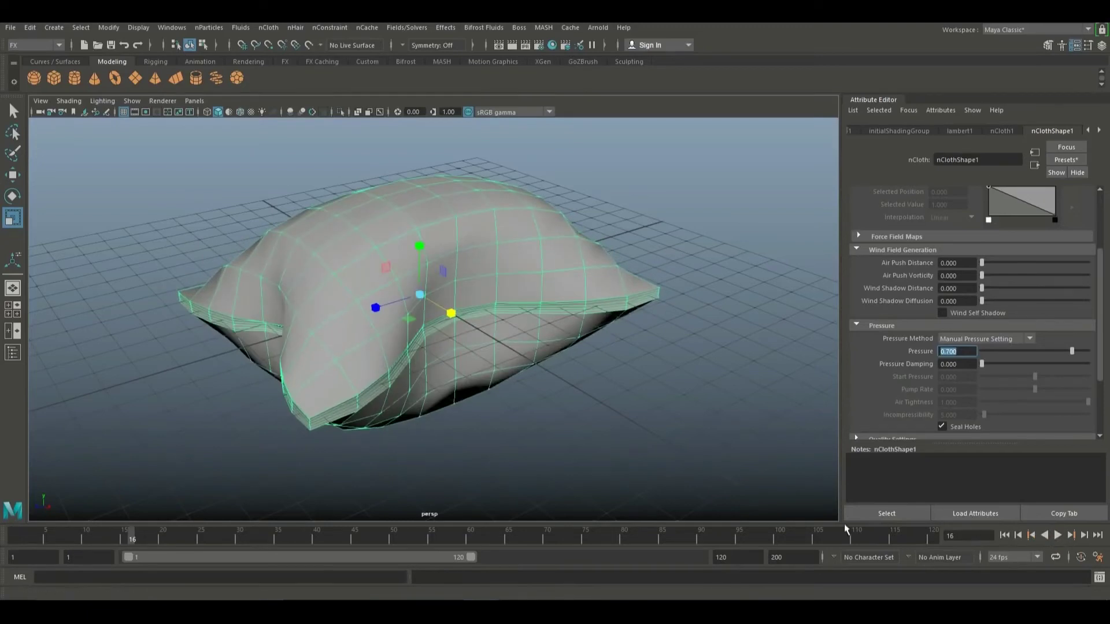
alt+drag(674, 485, 756, 505)
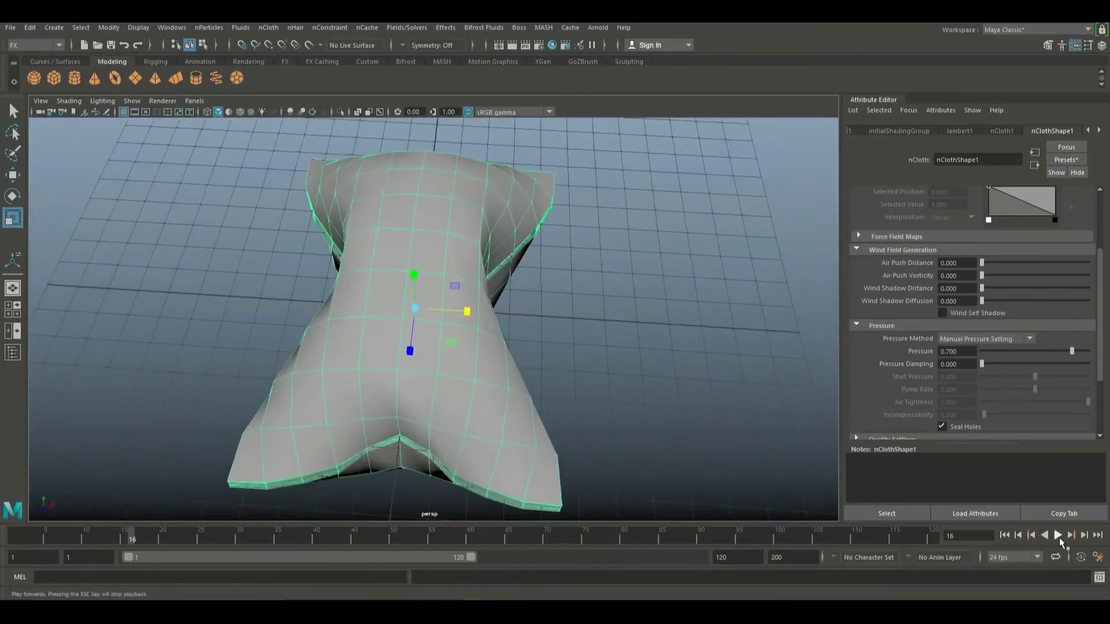
click(1057, 535)
click(1058, 535)
alt+drag(714, 416, 674, 389)
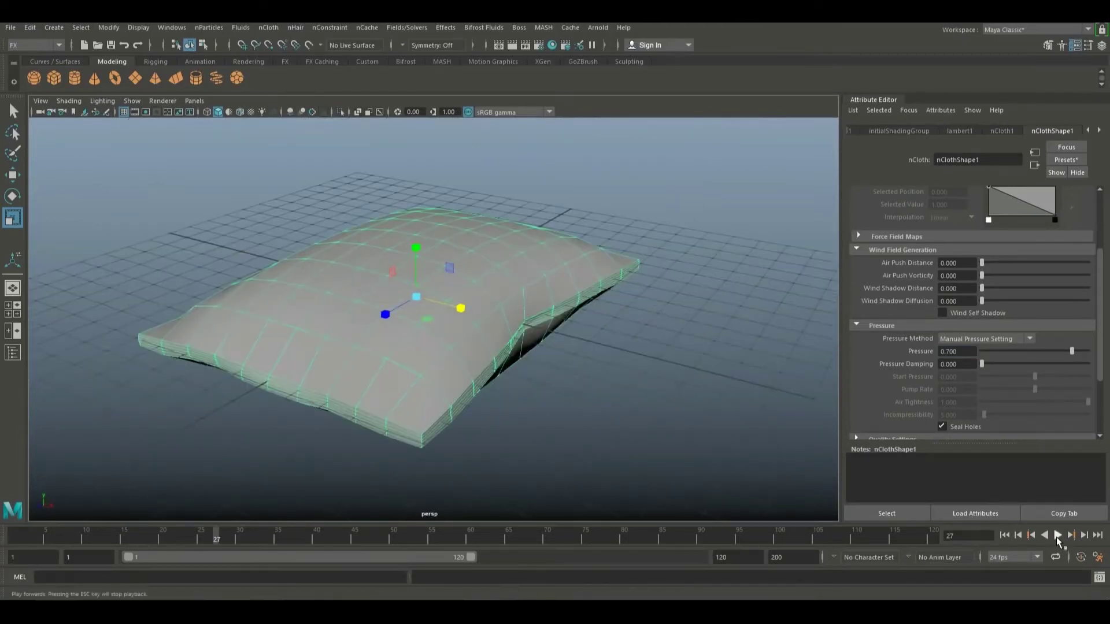
click(1058, 535)
alt+drag(641, 432, 587, 446)
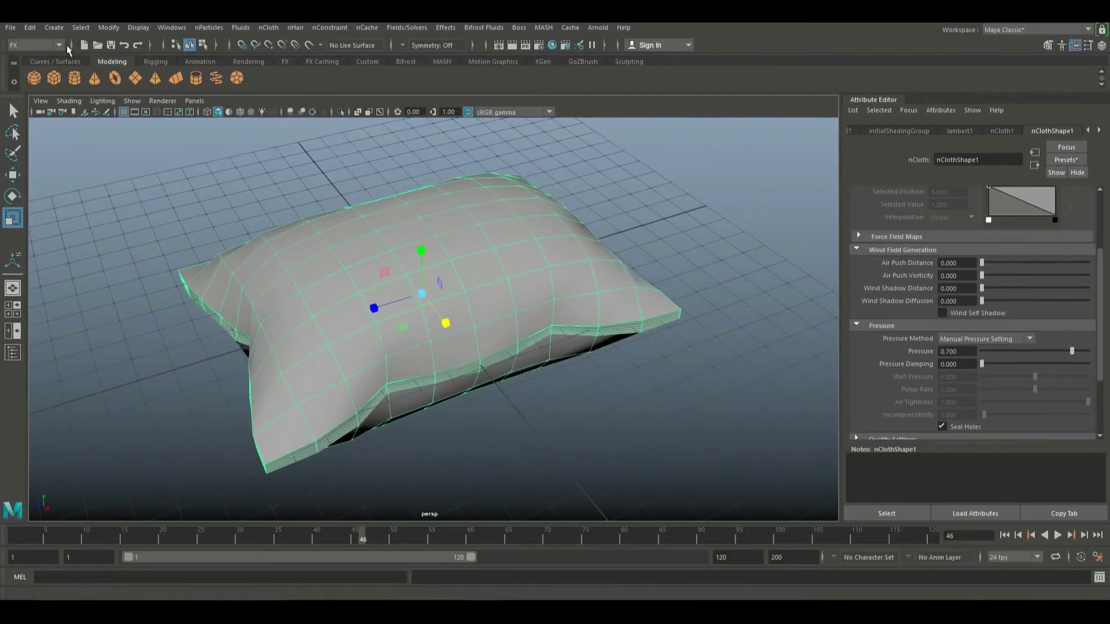
Delete the pillow's history and replay to check the shape holds.
click(30, 28)
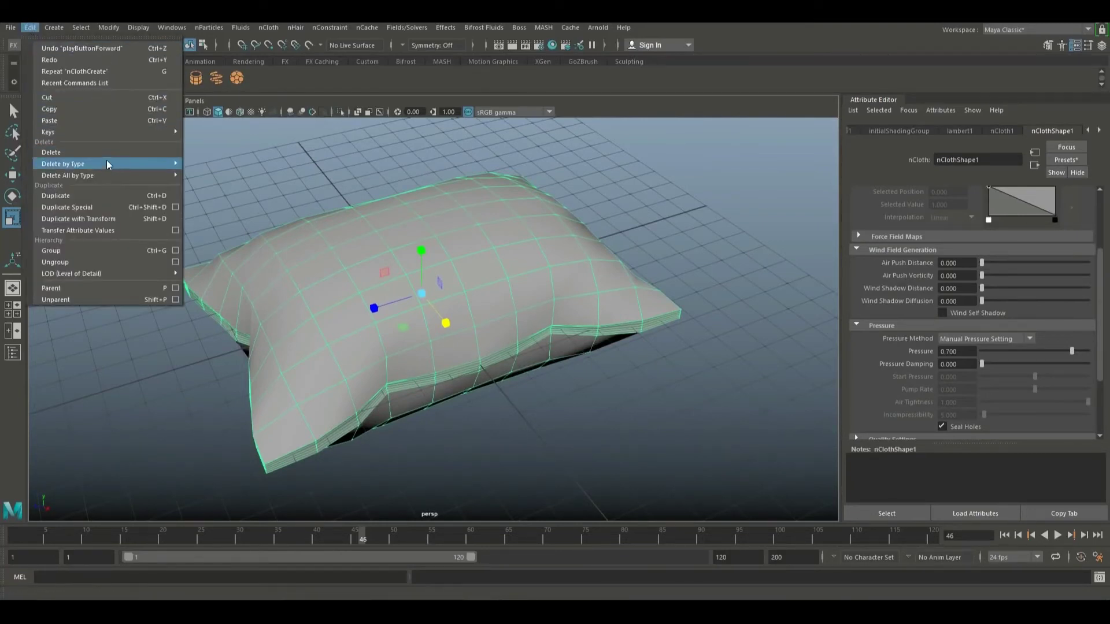
click(207, 173)
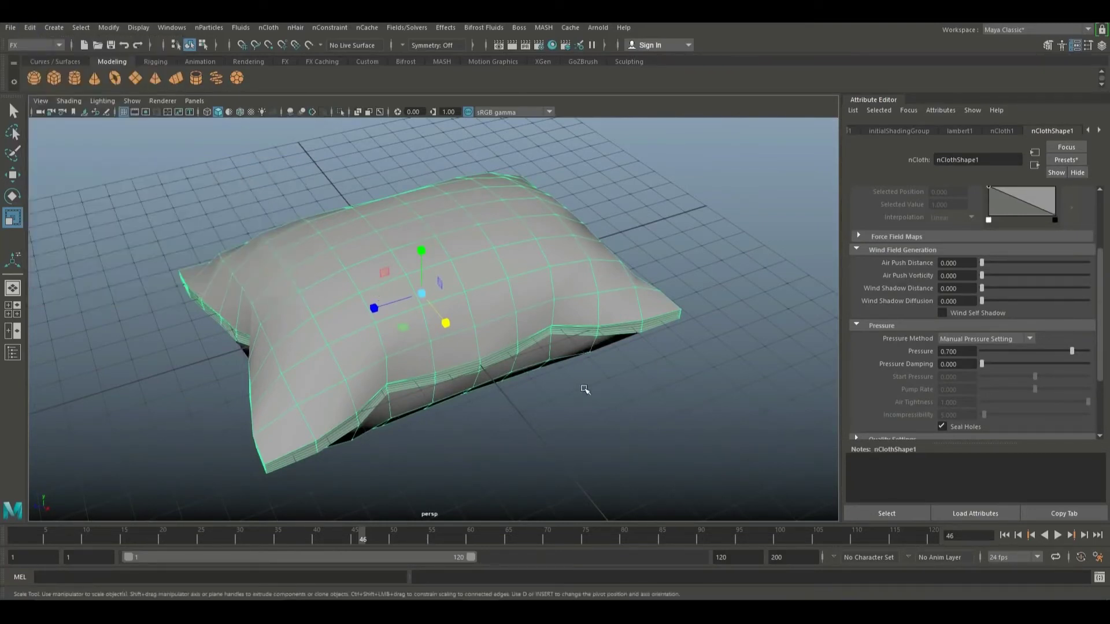
click(584, 389)
click(525, 330)
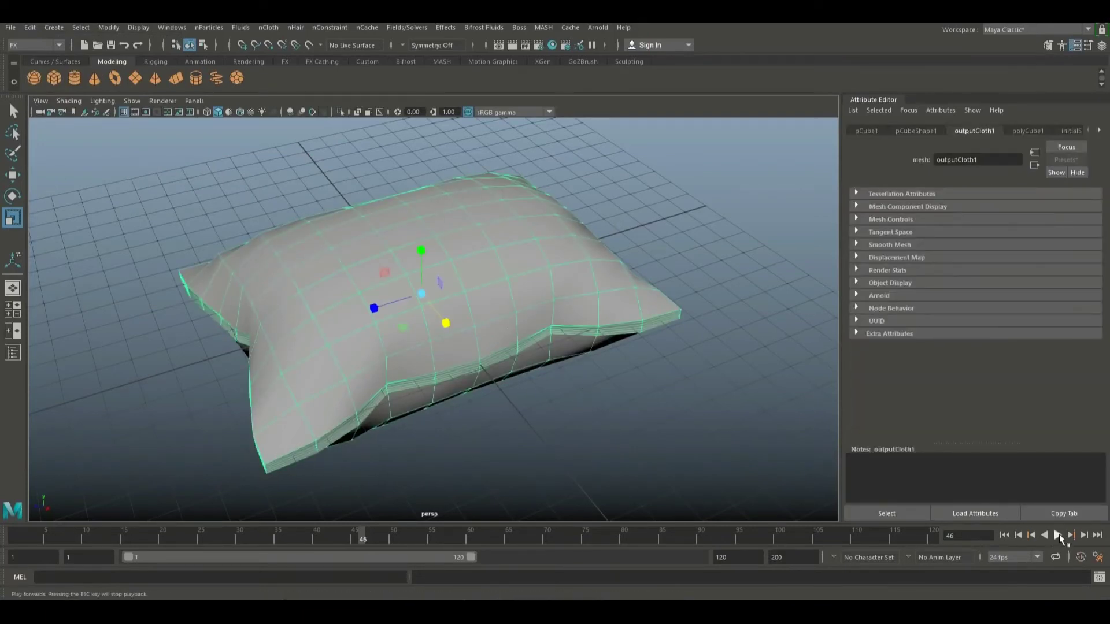
click(1058, 535)
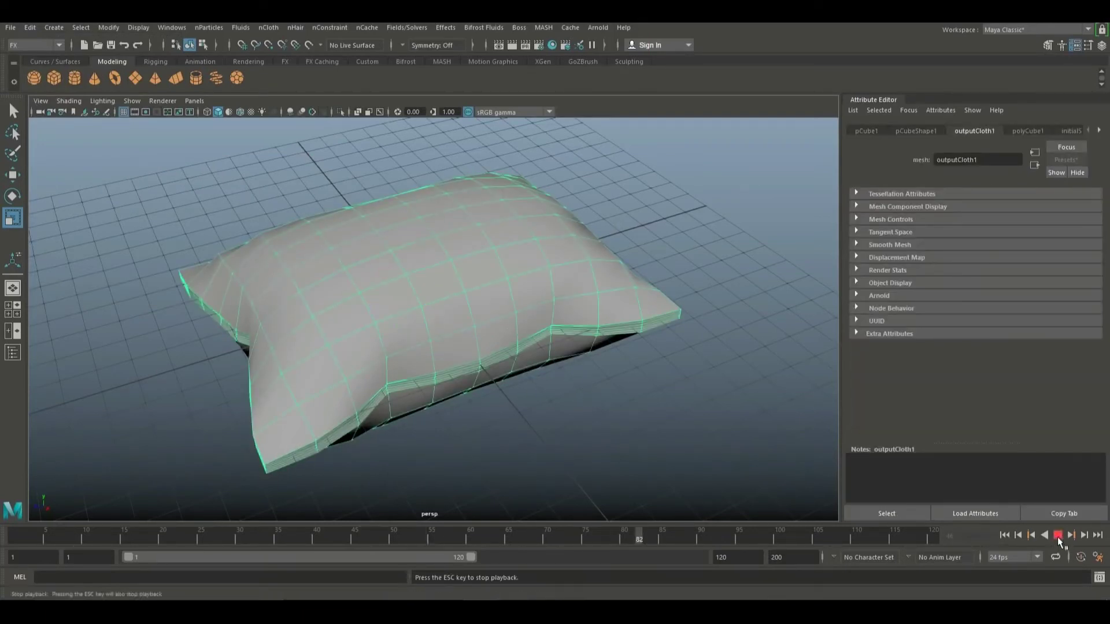
Stop at frame 1, zoom in on the pillow's corner, and switch to Edge mode.
click(1057, 535)
click(1006, 538)
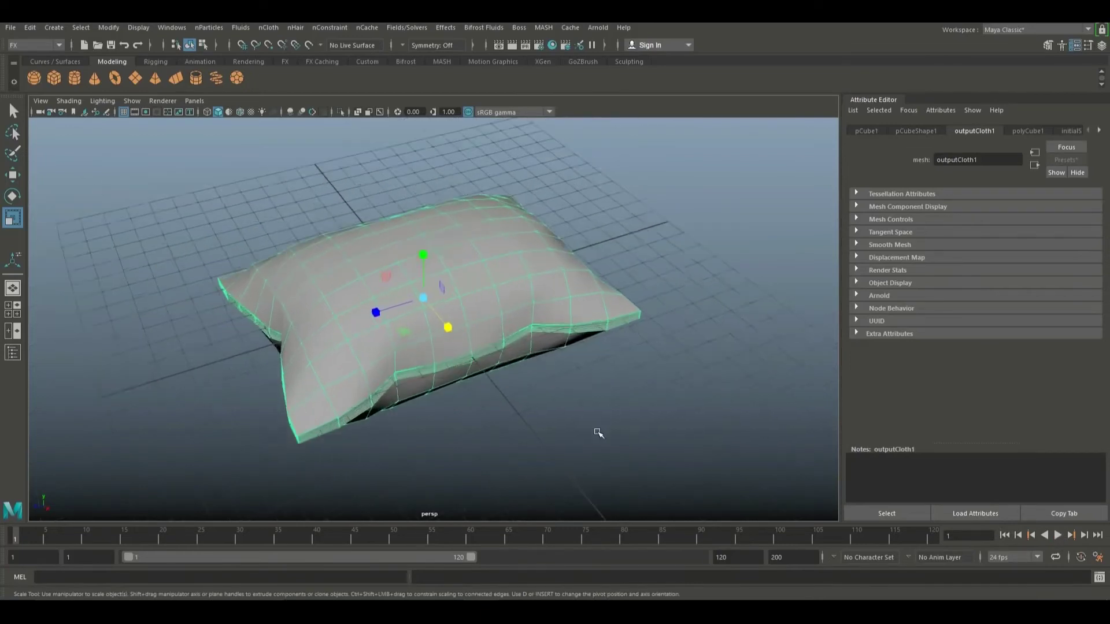
alt+drag(612, 416, 642, 384)
alt+right_drag(642, 385, 515, 428)
mouse_move(515, 428)
alt+mouse_down()
mouse_move(521, 446)
mouse_move(512, 418)
mouse_move(515, 434)
alt+mouse_up()
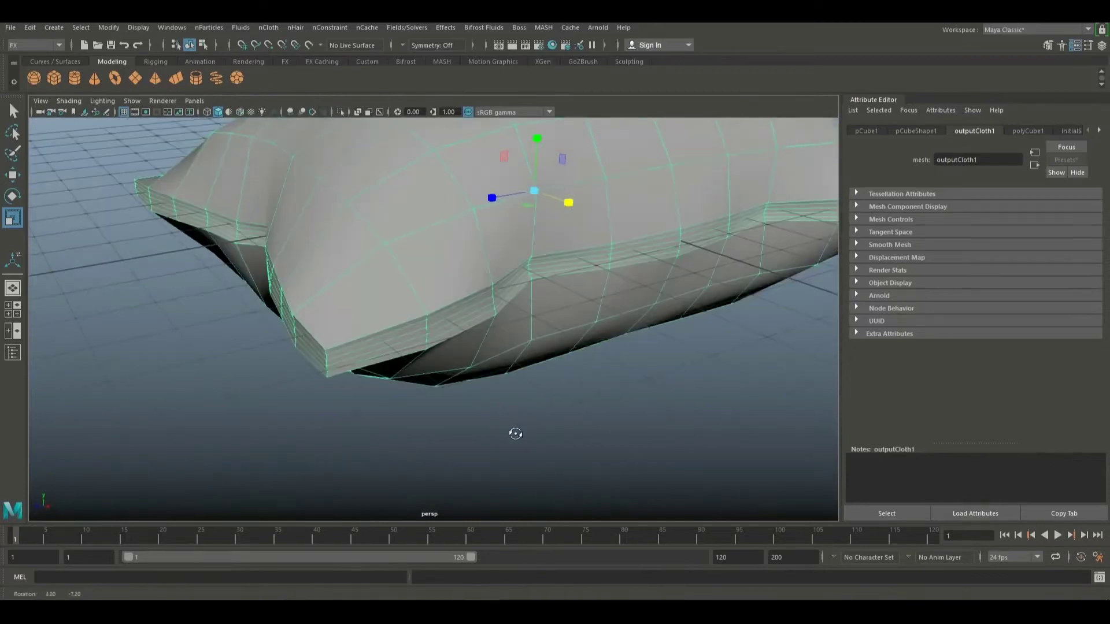
right_drag(372, 248, 375, 216)
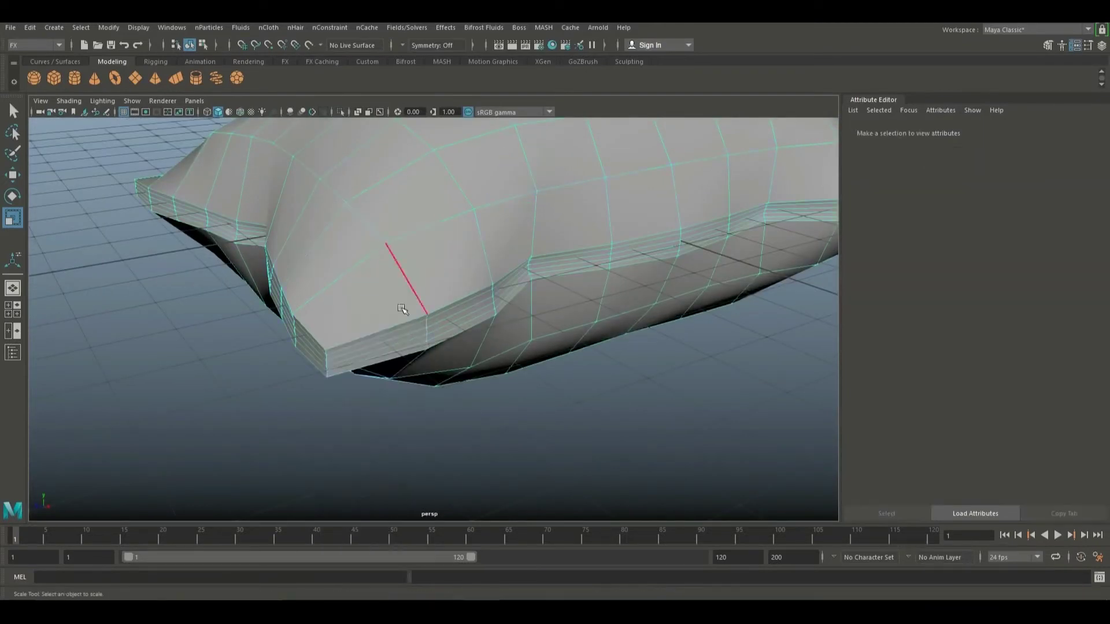
Select the seam edges around the pillow's rim from several angles.
click(382, 330)
alt+drag(444, 310, 483, 398)
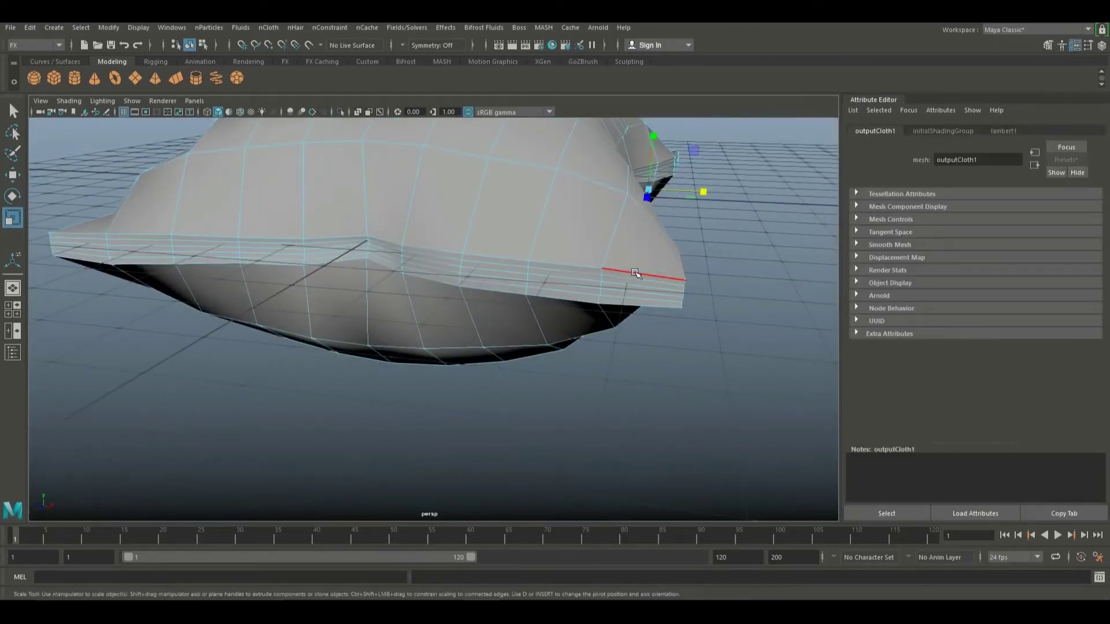
click(555, 263)
alt+drag(547, 307, 507, 309)
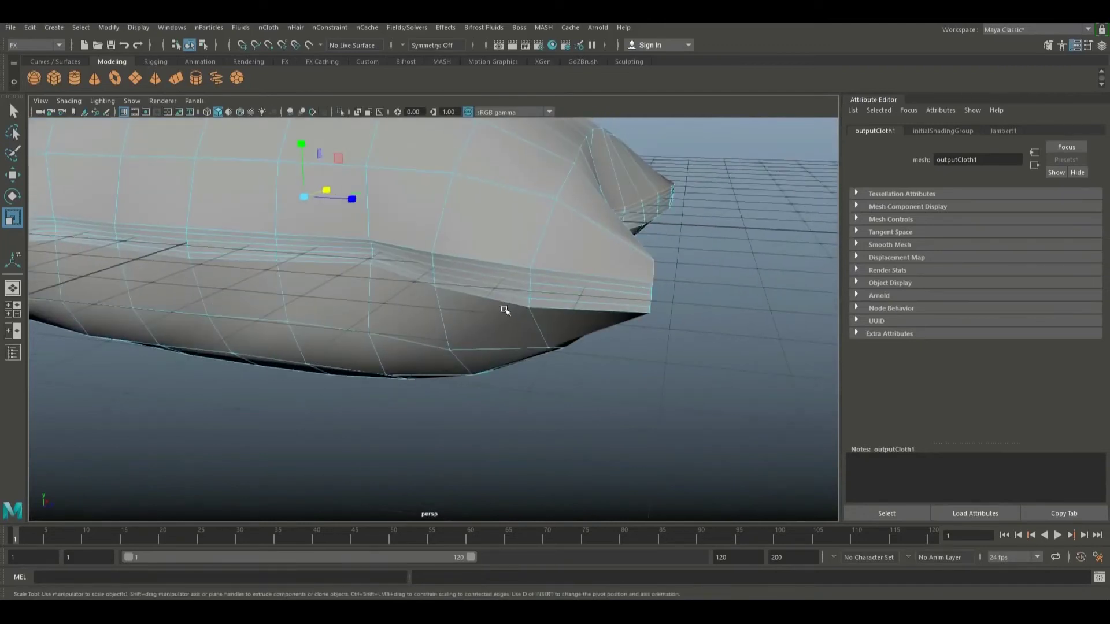
shift+click(511, 266)
alt+drag(511, 266, 305, 401)
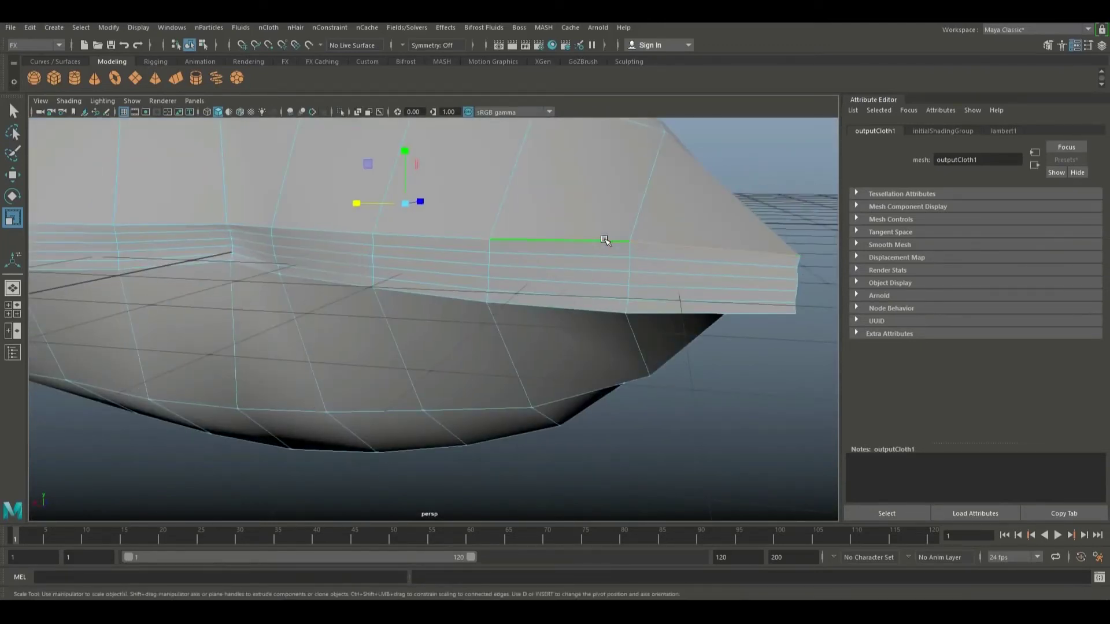
shift+click(619, 312)
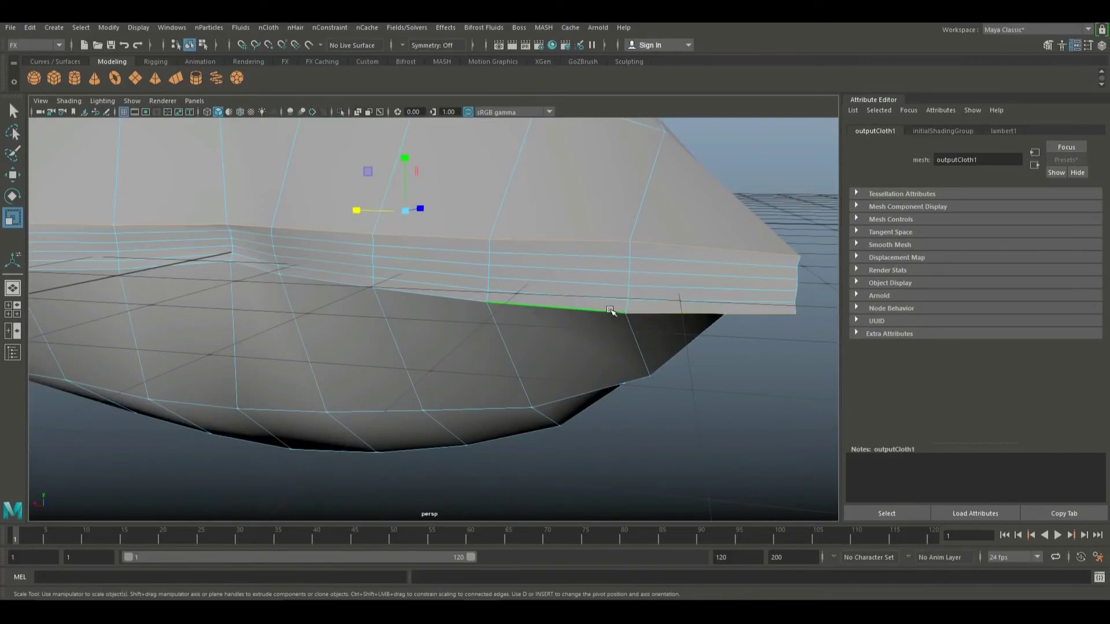
mouse_move(297, 404)
alt+mouse_down()
mouse_move(763, 318)
mouse_move(552, 321)
mouse_move(532, 359)
mouse_move(540, 422)
mouse_move(282, 432)
mouse_move(392, 456)
mouse_move(396, 439)
alt+mouse_up()
Check the selection in wireframe, then switch to the Modeling menu set.
key(4)
key(5)
scroll(476, 436, up, 5)
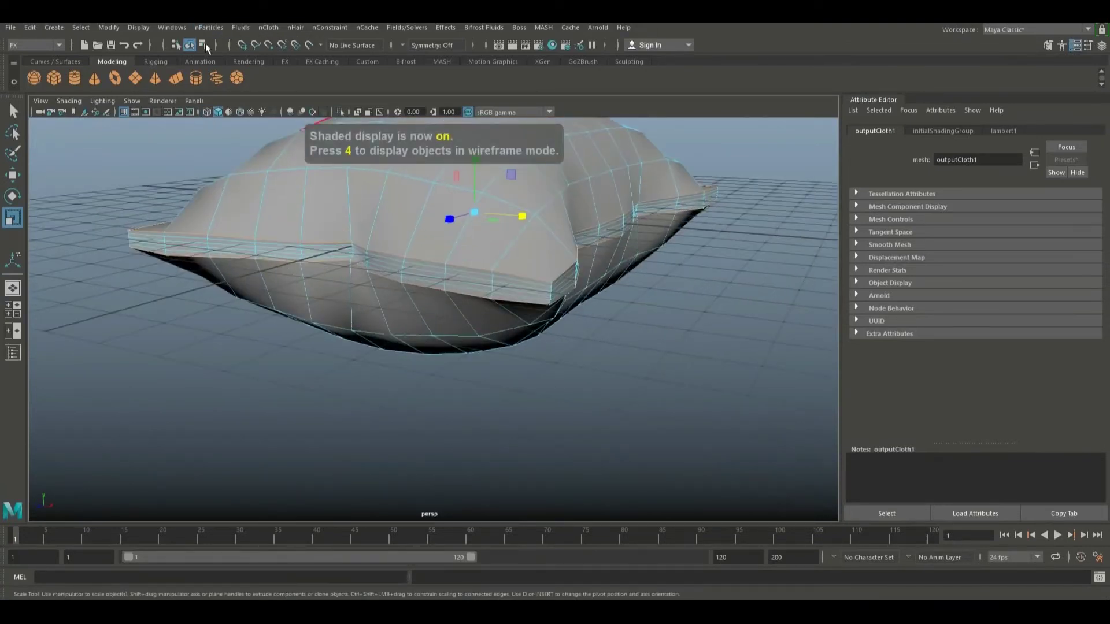
click(36, 46)
click(41, 58)
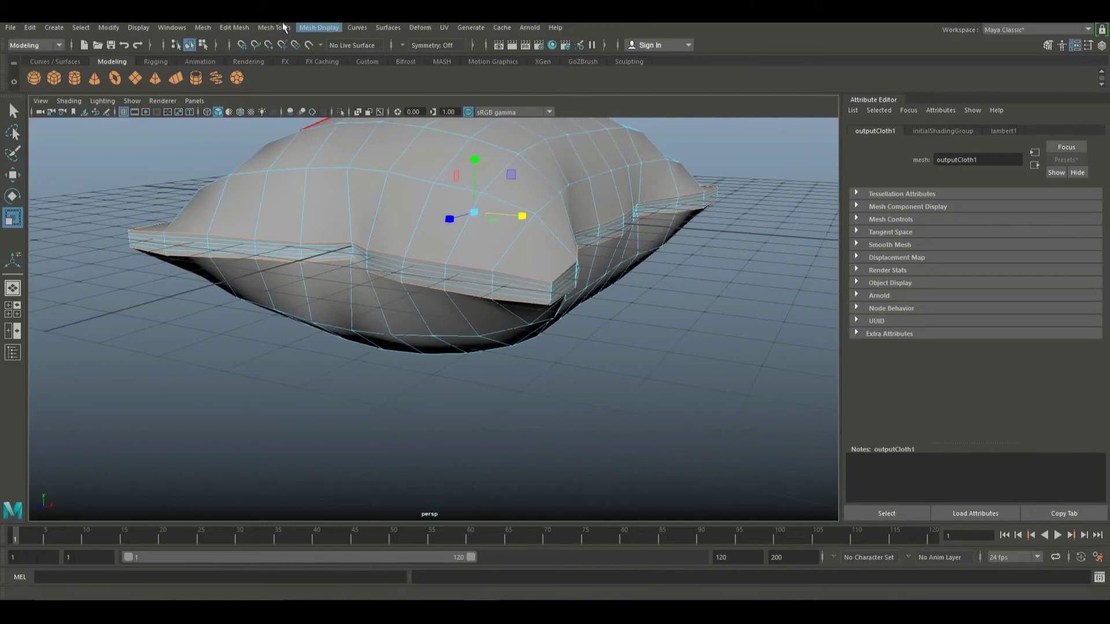
Bevel the selected seam edges with Edit Mesh > Bevel.
click(234, 28)
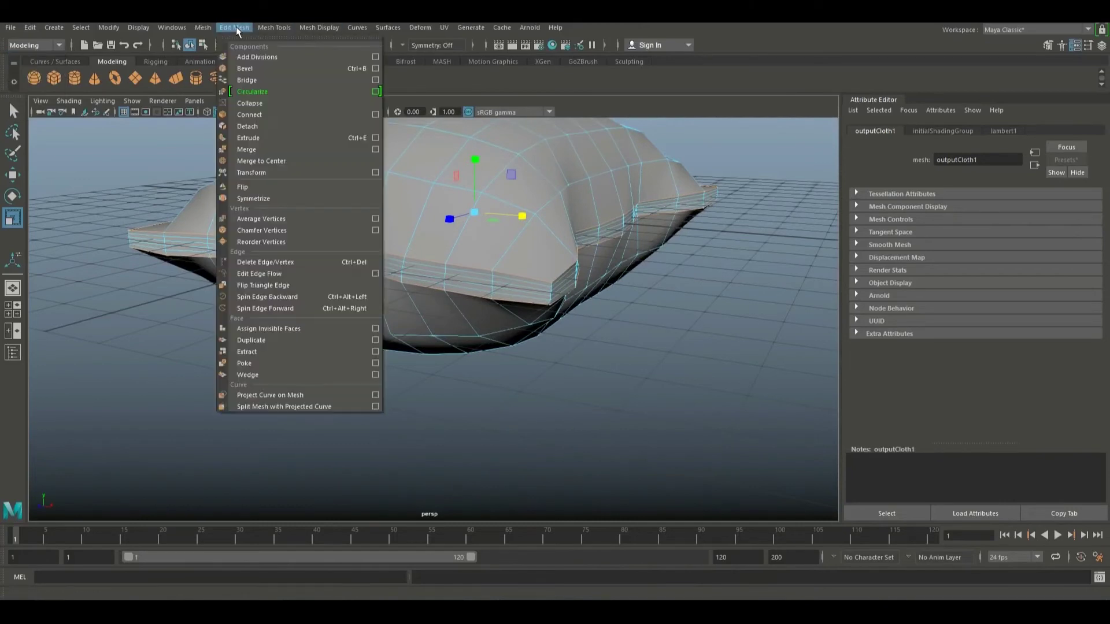
click(270, 69)
scroll(430, 354, up, 5)
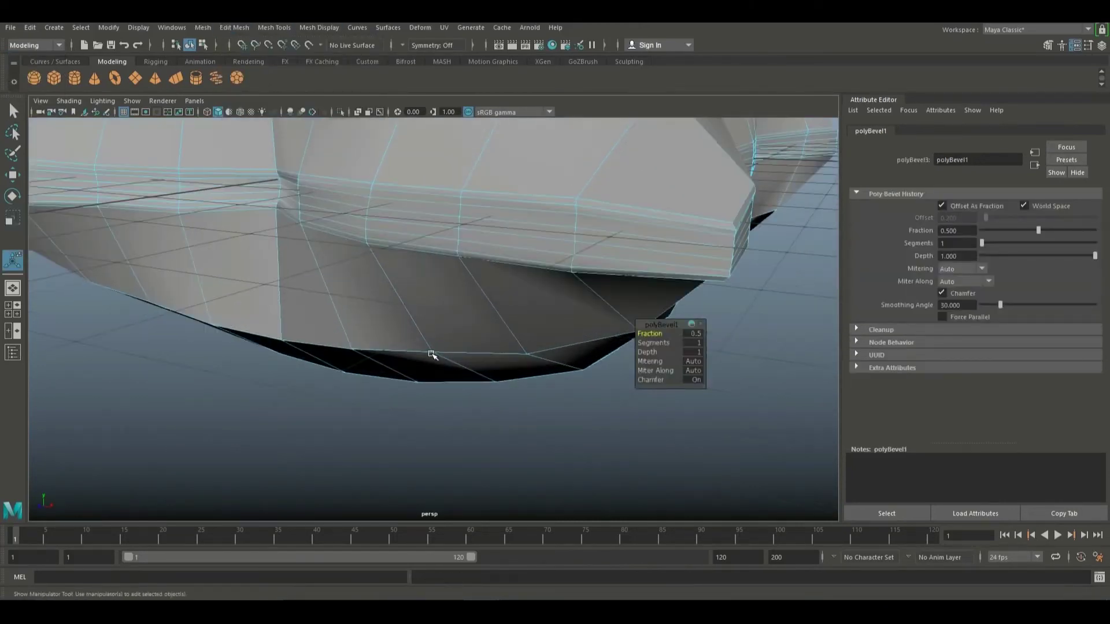
alt+drag(431, 354, 433, 382)
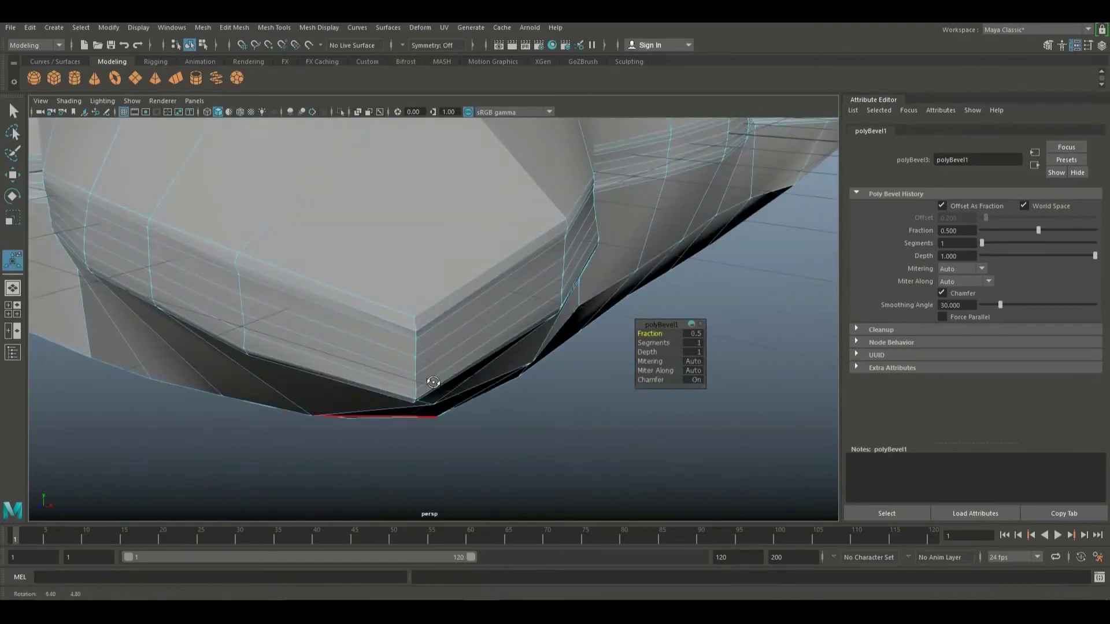
Set the bevel Fraction to 0.1, then 0.2, and clear the selection.
click(692, 334)
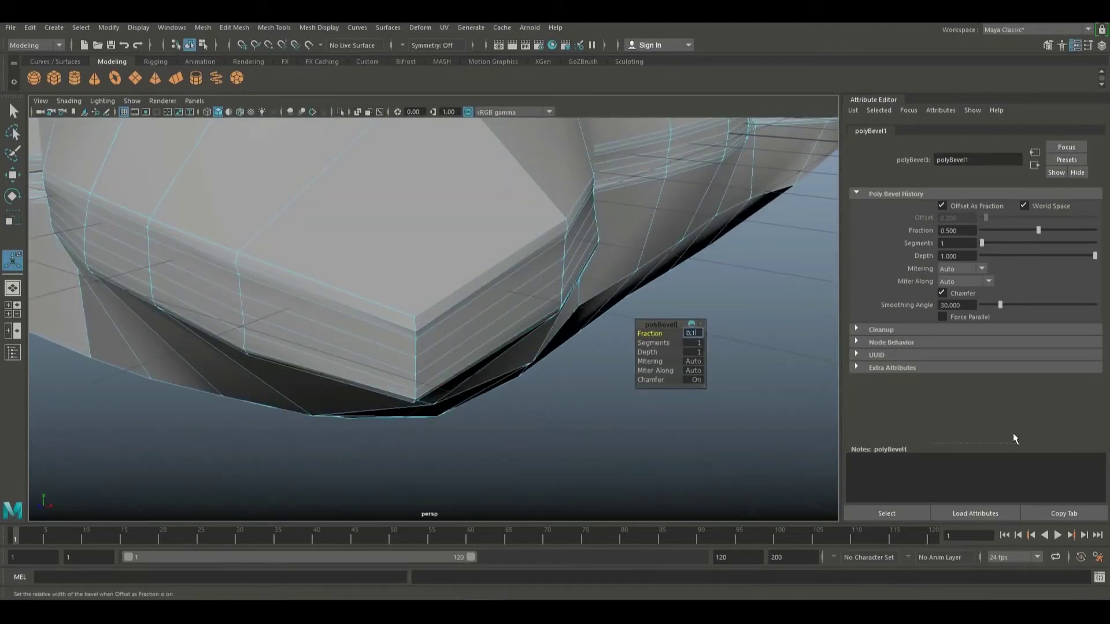
text(0.1)
key(Return)
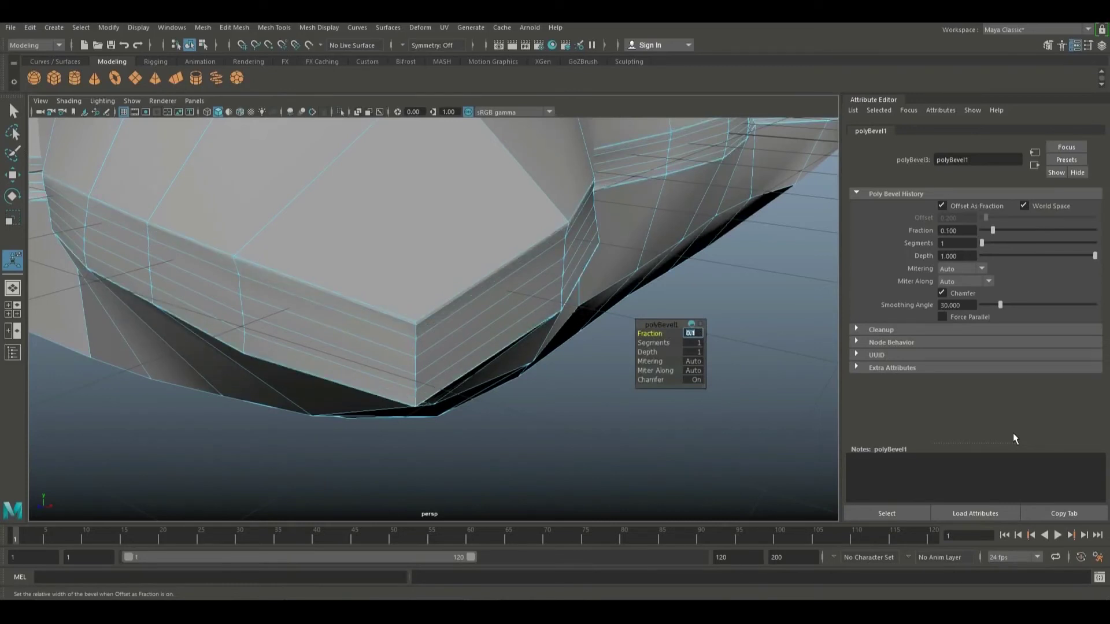
scroll(407, 342, up, 3)
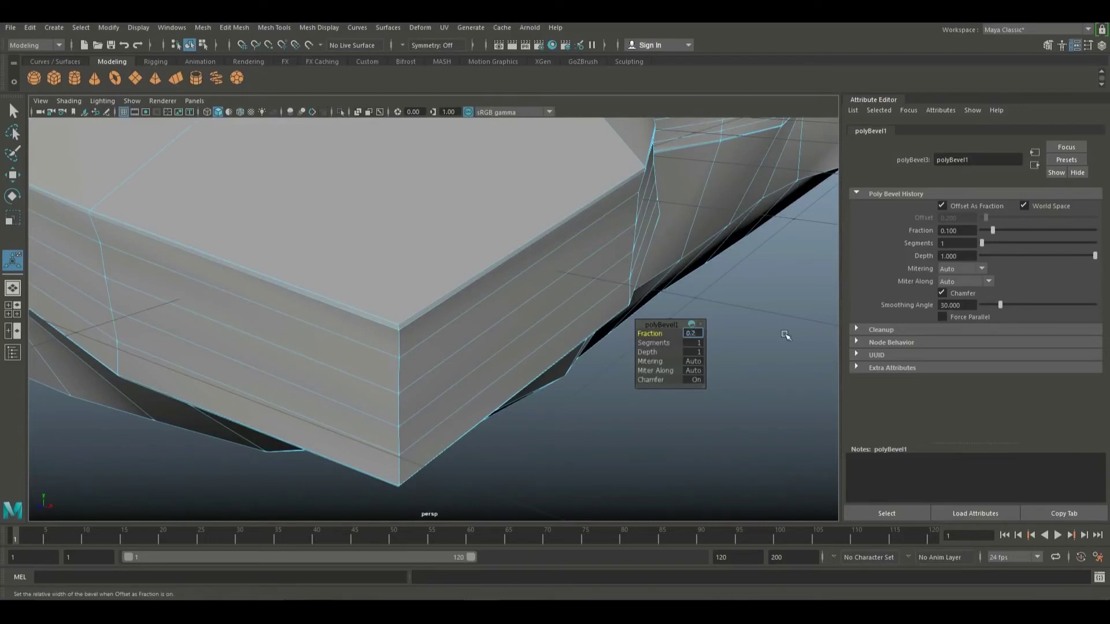
text(0.2)
key(Return)
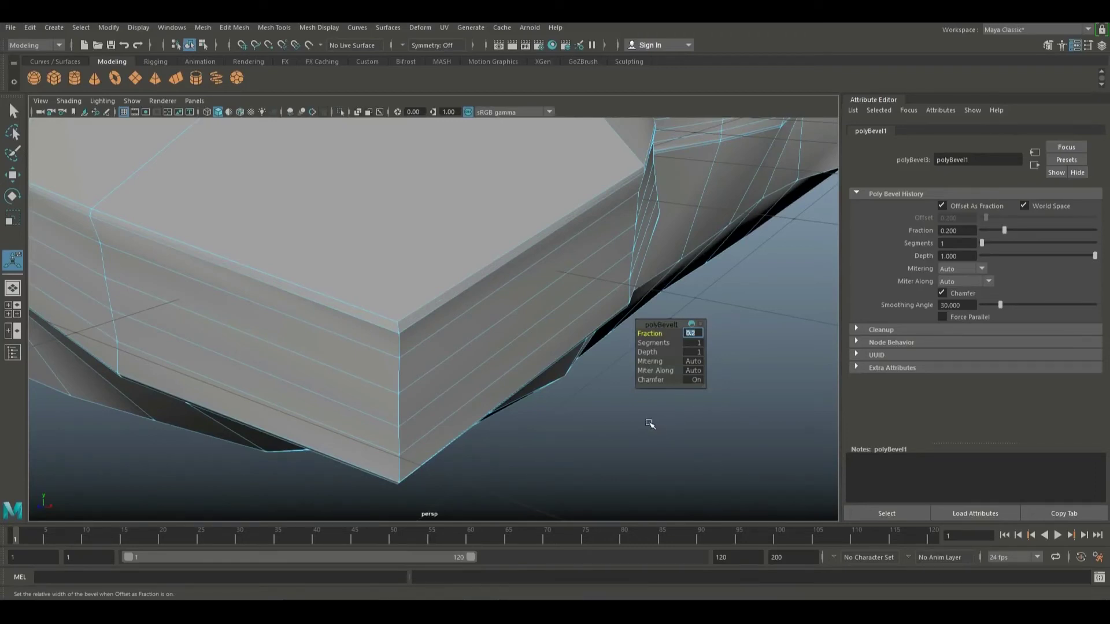
click(583, 441)
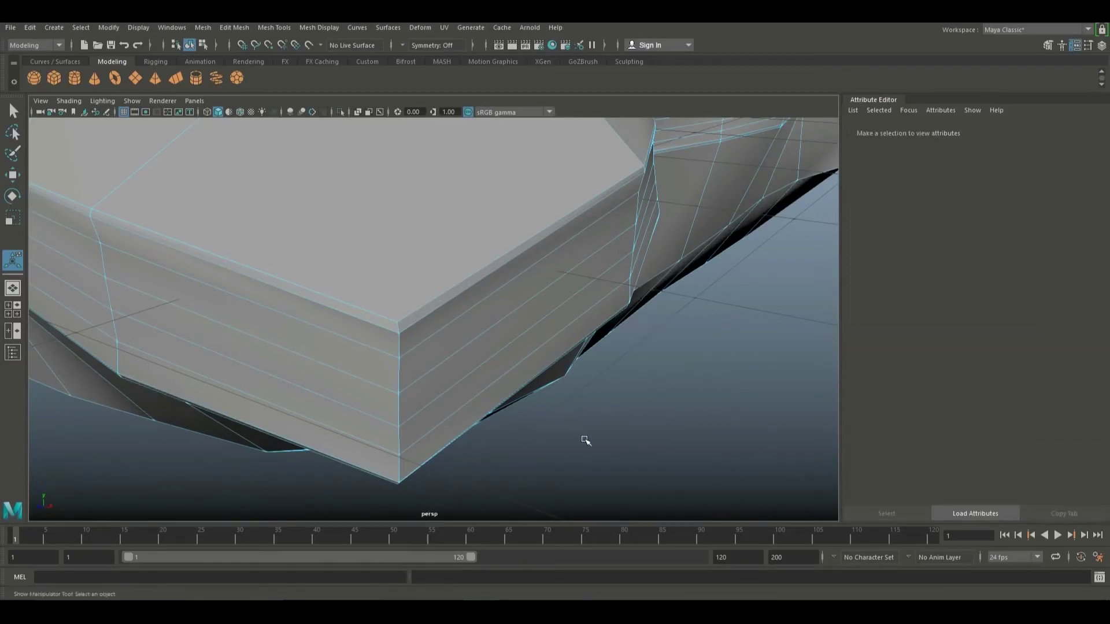
Switch to Face mode and select the first bevel faces on the pillow's seam.
right_click(357, 313)
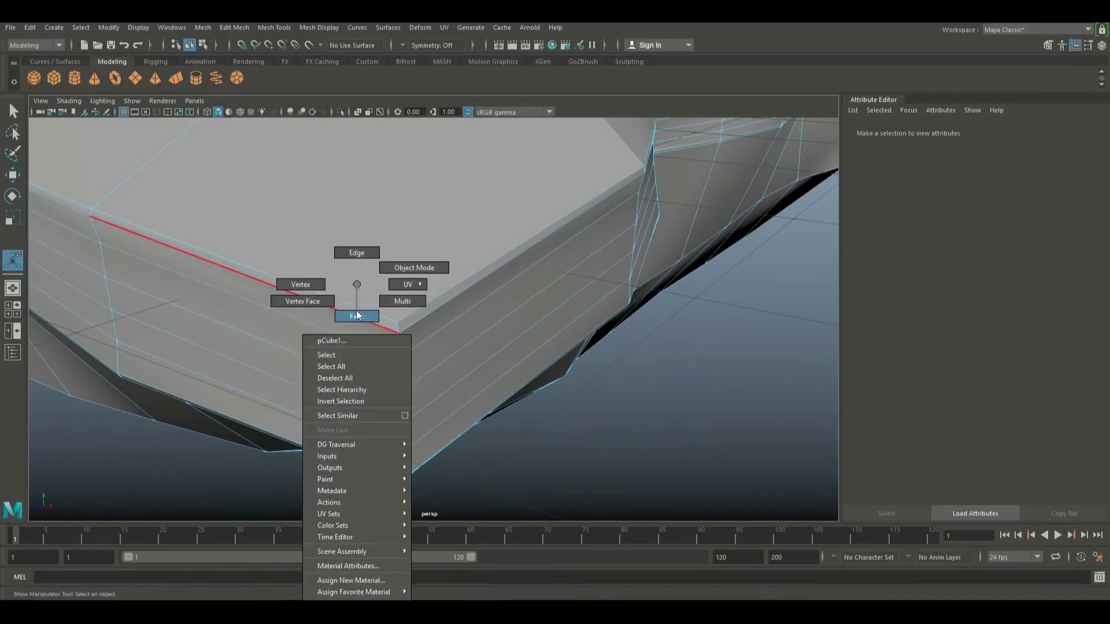
click(381, 318)
click(416, 318)
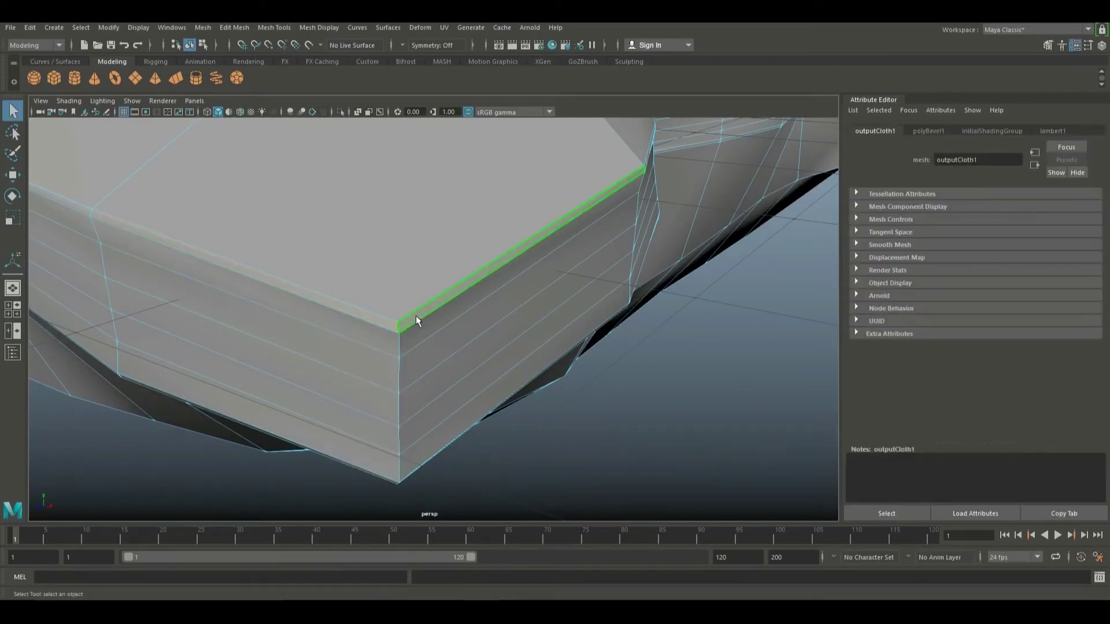
alt+drag(415, 317, 605, 372)
key(4)
scroll(602, 370, up, 5)
scroll(479, 402, up, 8)
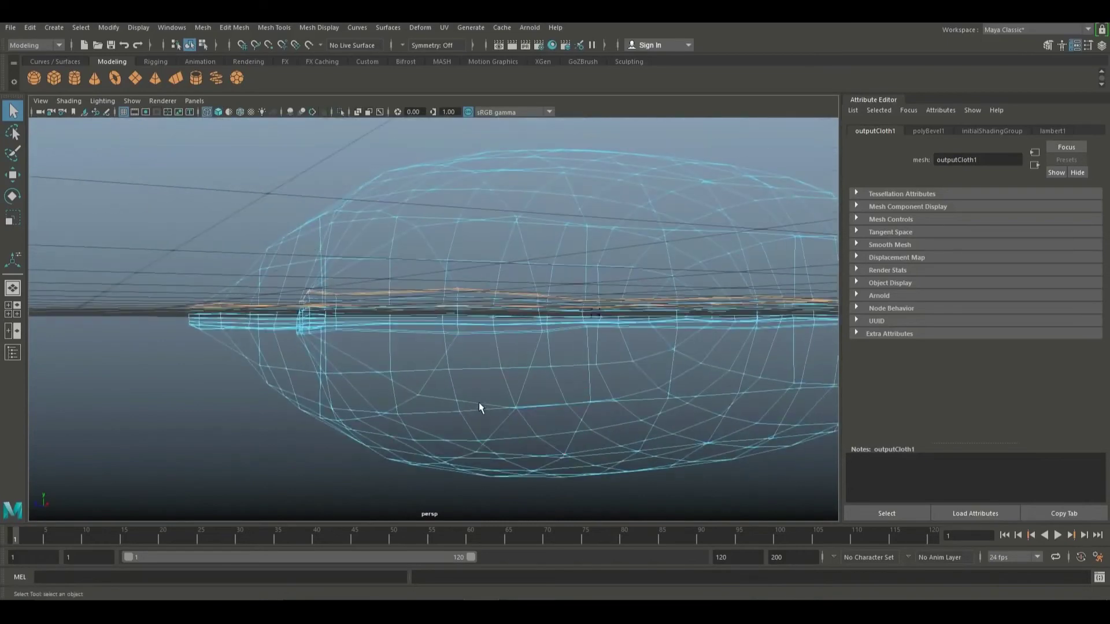
key(5)
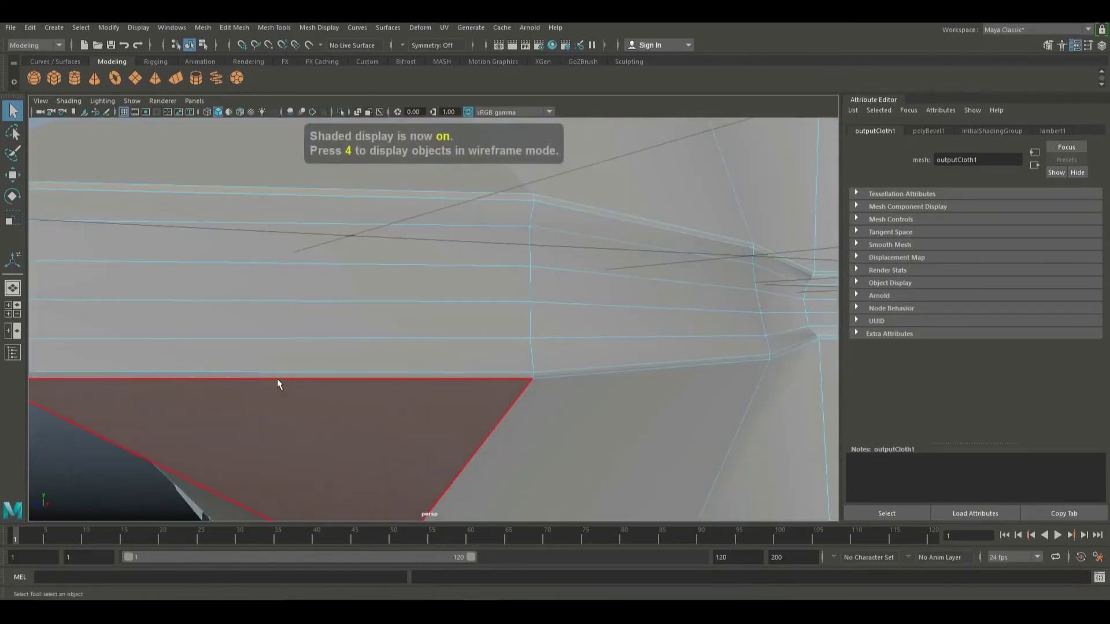
Add the long seam strip faces to the selection and extrude them.
key(F10)
click(307, 374)
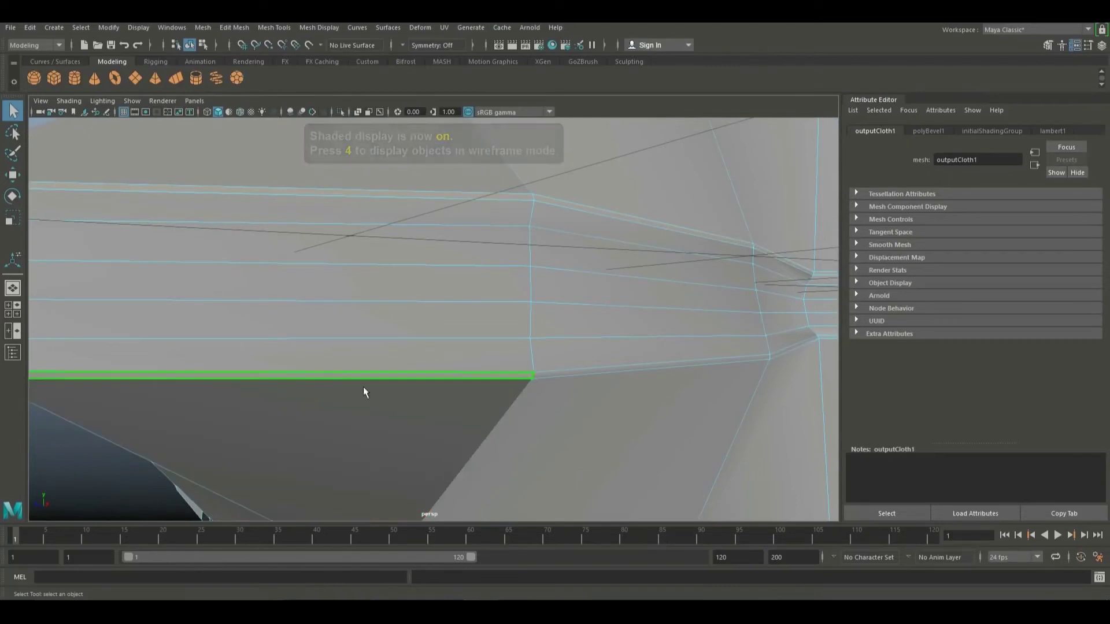
click(556, 372)
key(4)
key(a)
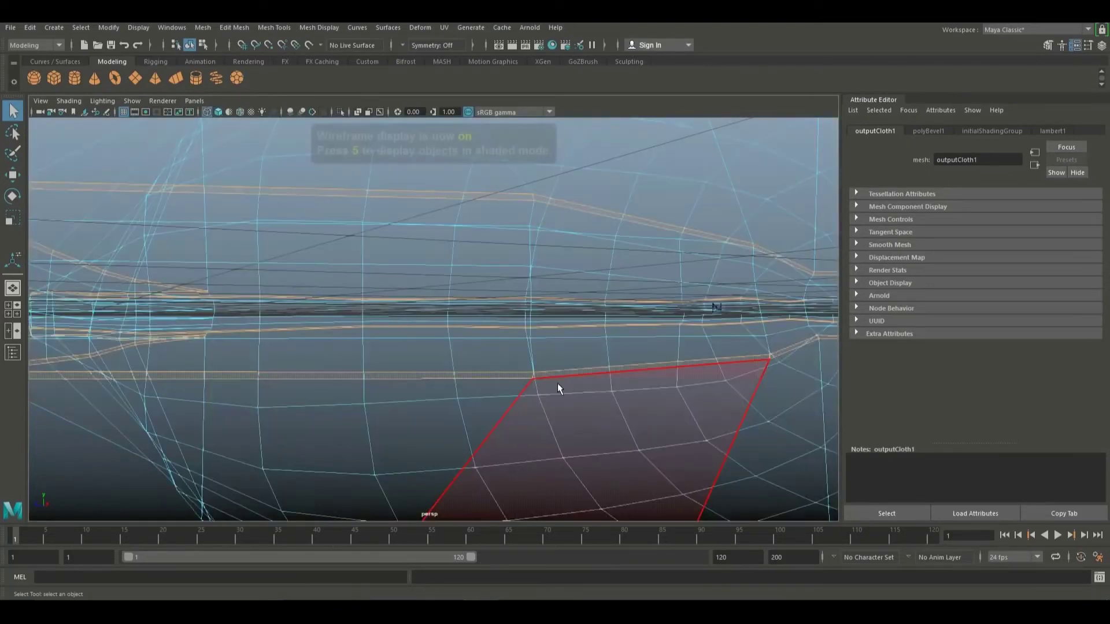
mouse_move(398, 416)
alt+mouse_down()
mouse_move(532, 436)
mouse_move(510, 453)
mouse_move(411, 404)
mouse_move(403, 423)
alt+mouse_up()
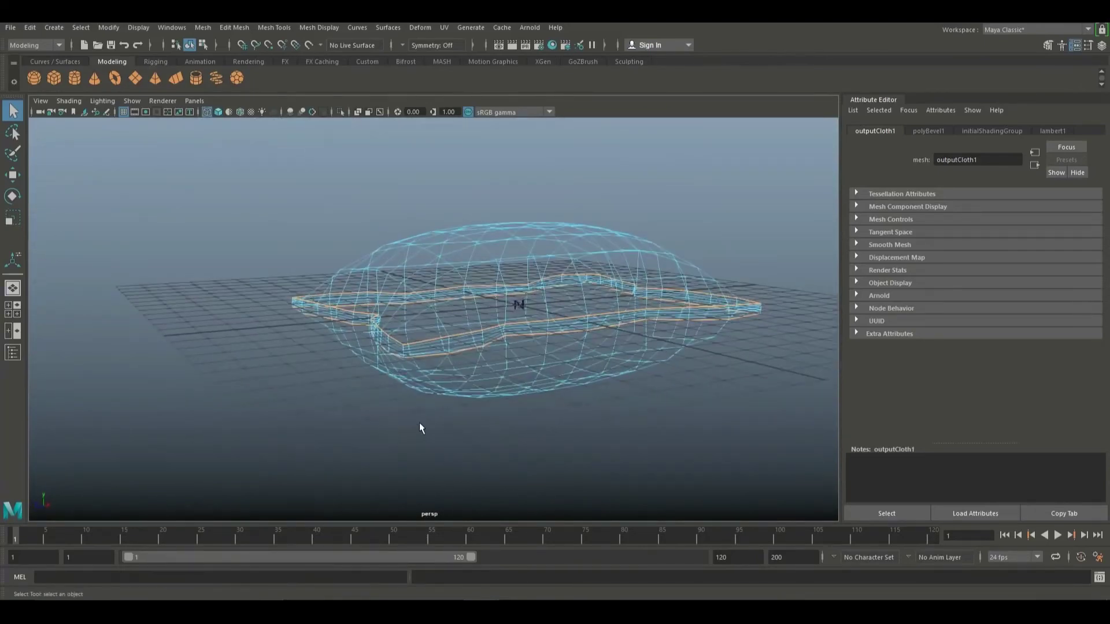
key(5)
scroll(417, 410, up, 3)
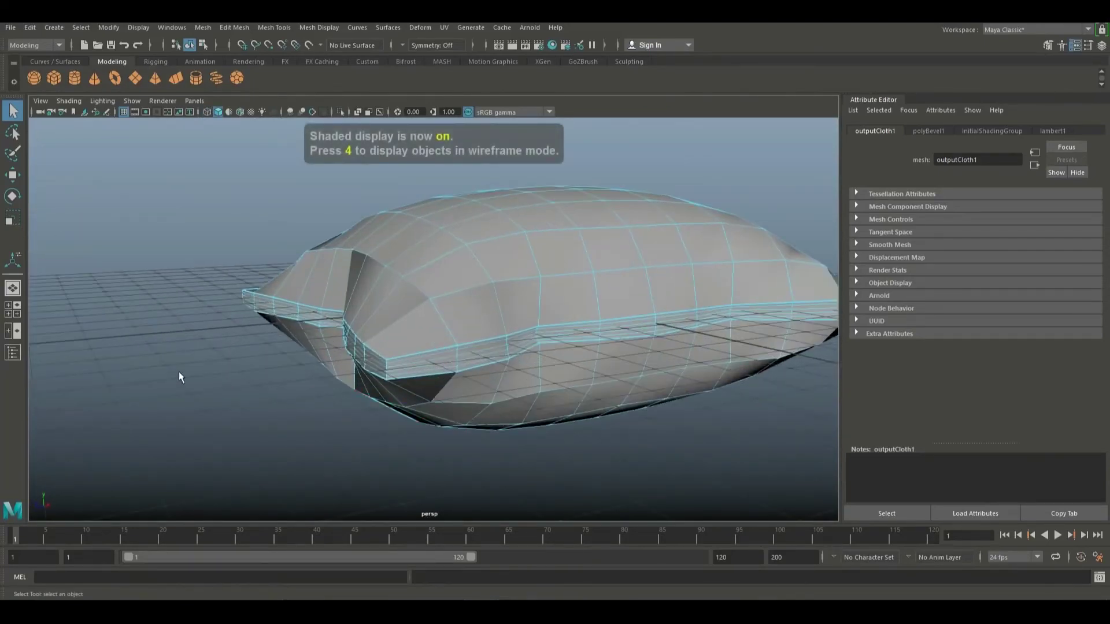
key(ctrl+e)
Set the polyExtrudeFace1 thickness to 0.04, trying 0.2 and 0.1 first.
scroll(352, 341, up, 2)
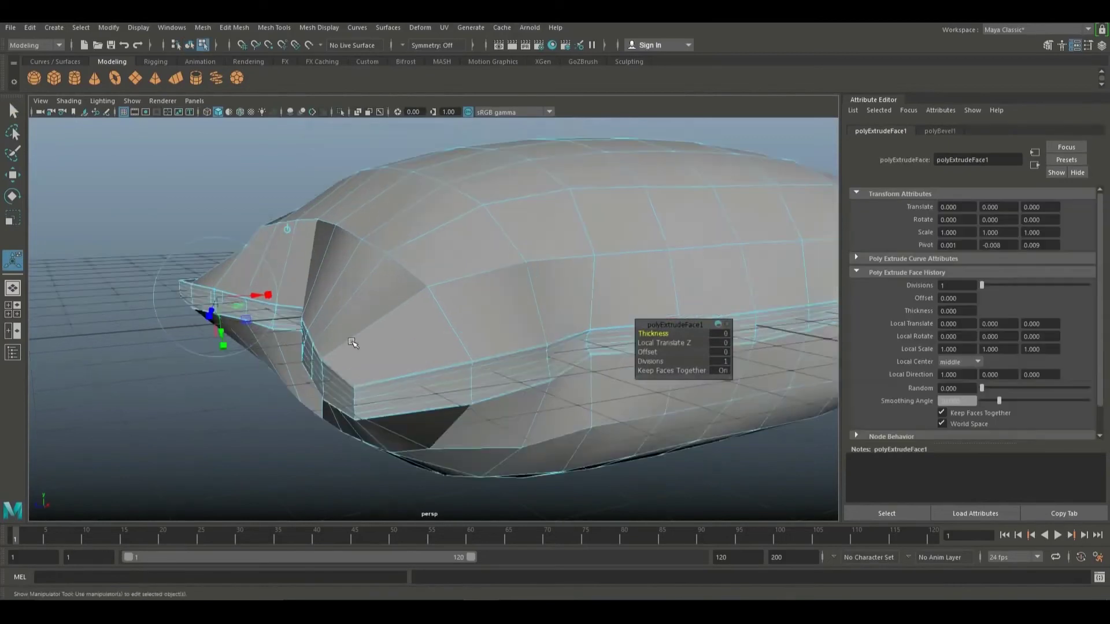
scroll(352, 342, up, 1)
scroll(539, 439, up, 2)
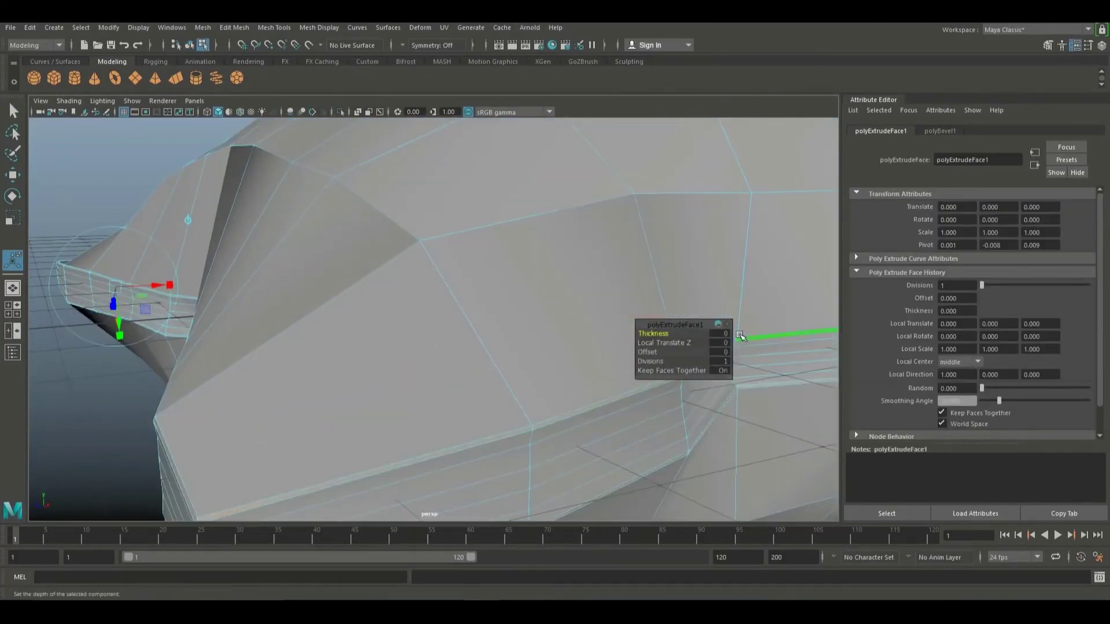
key(Tab)
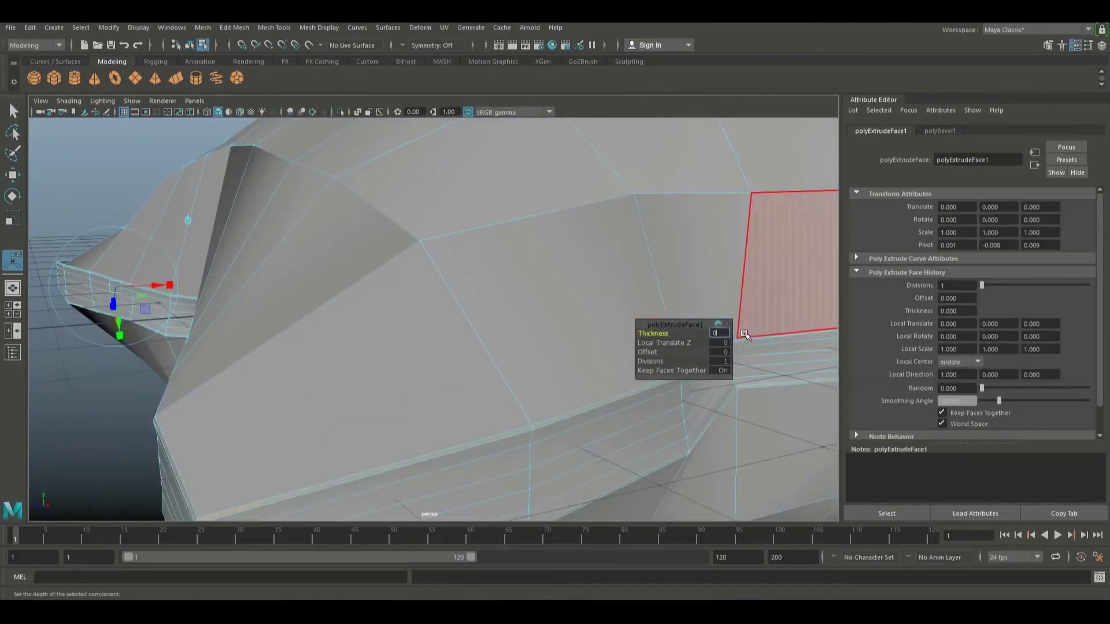
key(Return)
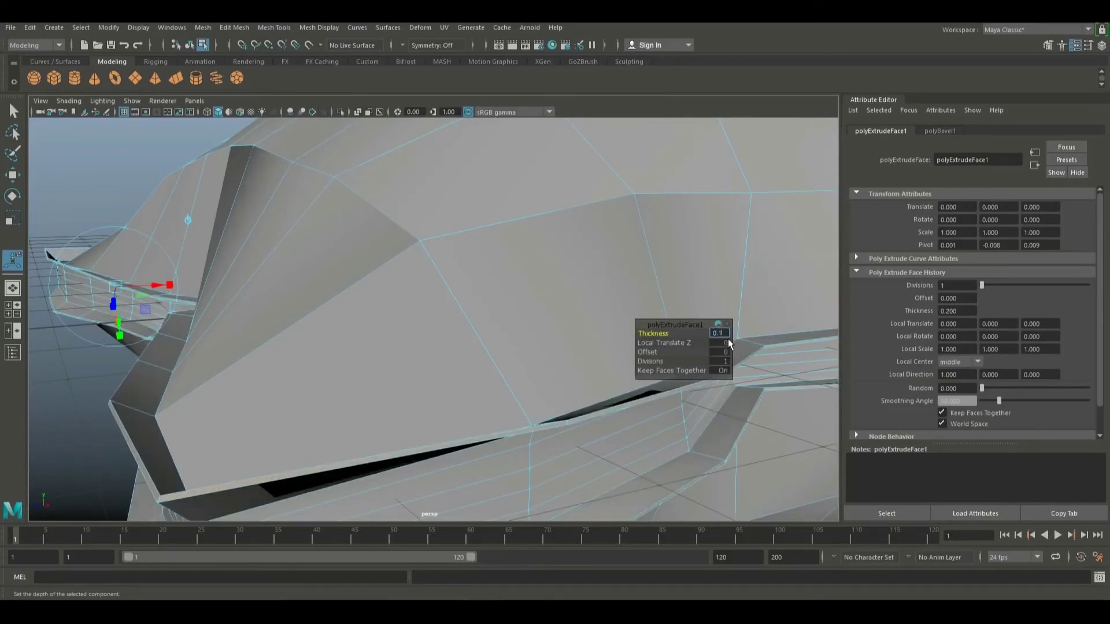
key(Return)
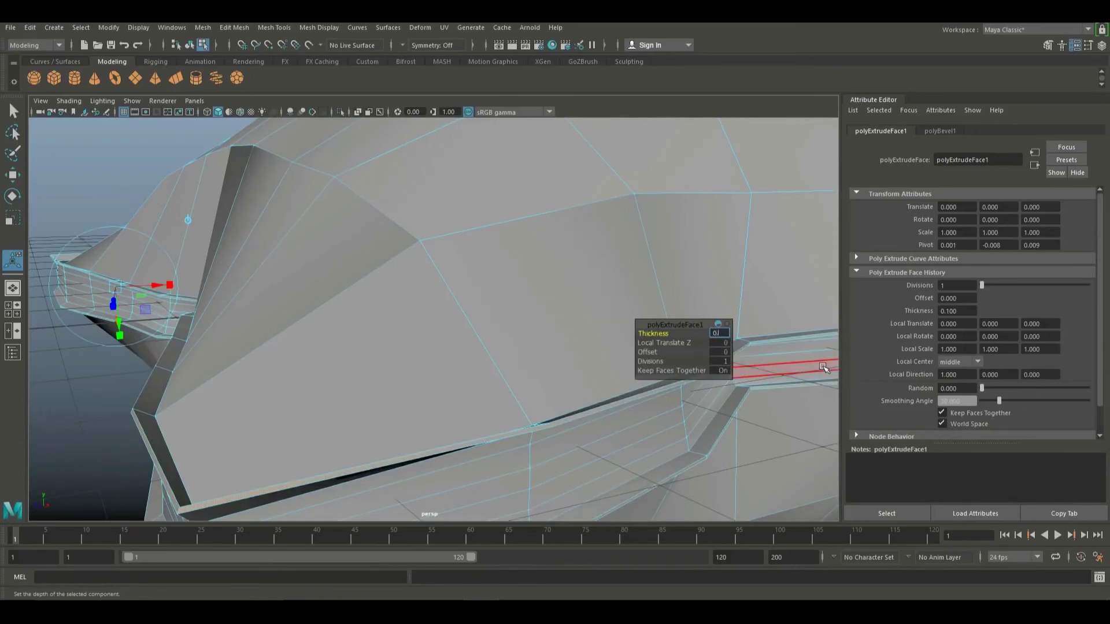
key(Return)
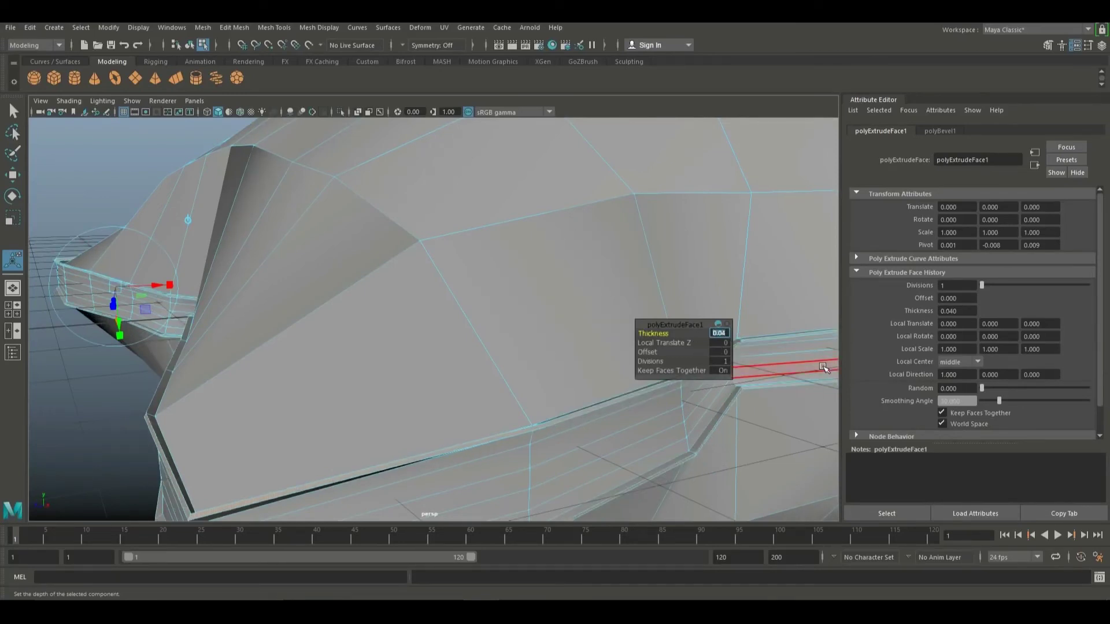
Clear the face selection and select the whole pillow object.
scroll(197, 370, down, 5)
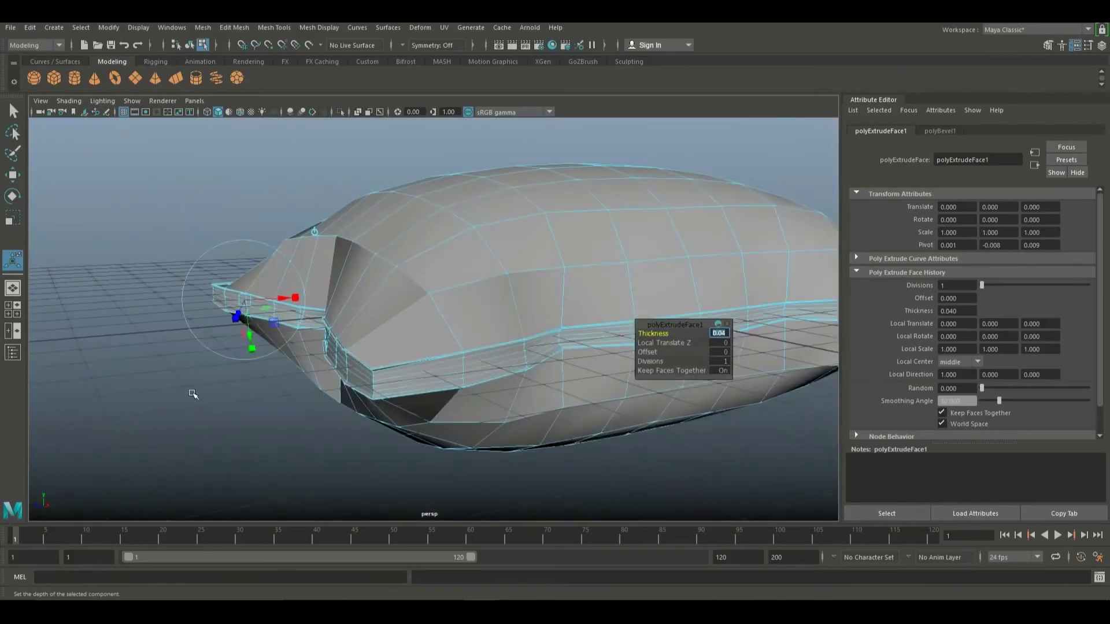
click(193, 393)
right_drag(402, 270, 451, 257)
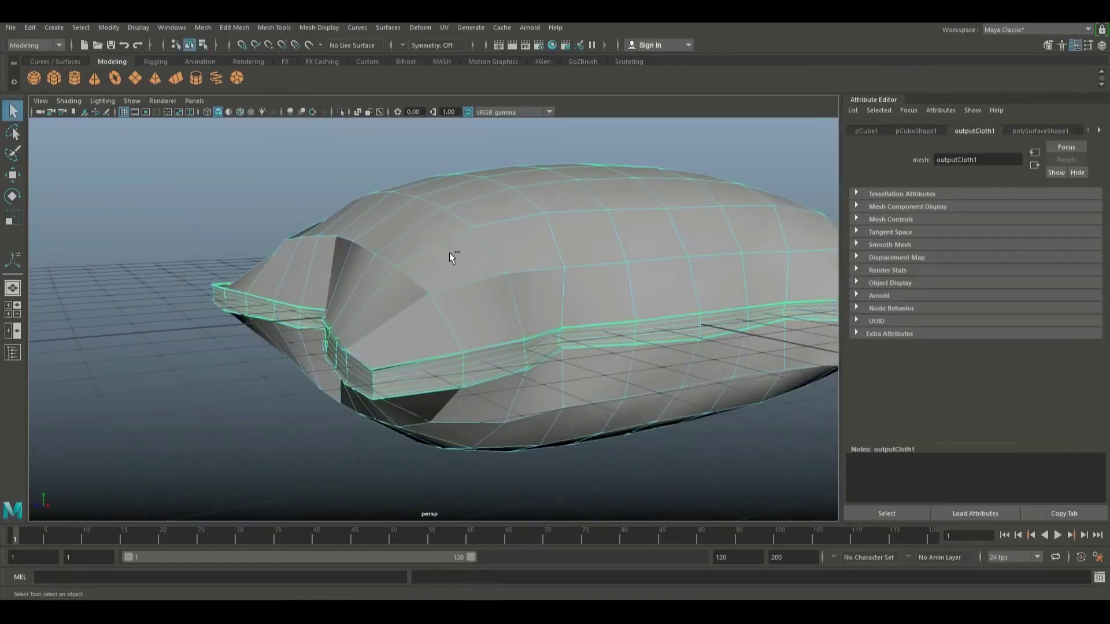
Preview the pillow smoothed with key 3, orbit around it, then return to the cage view.
key(3)
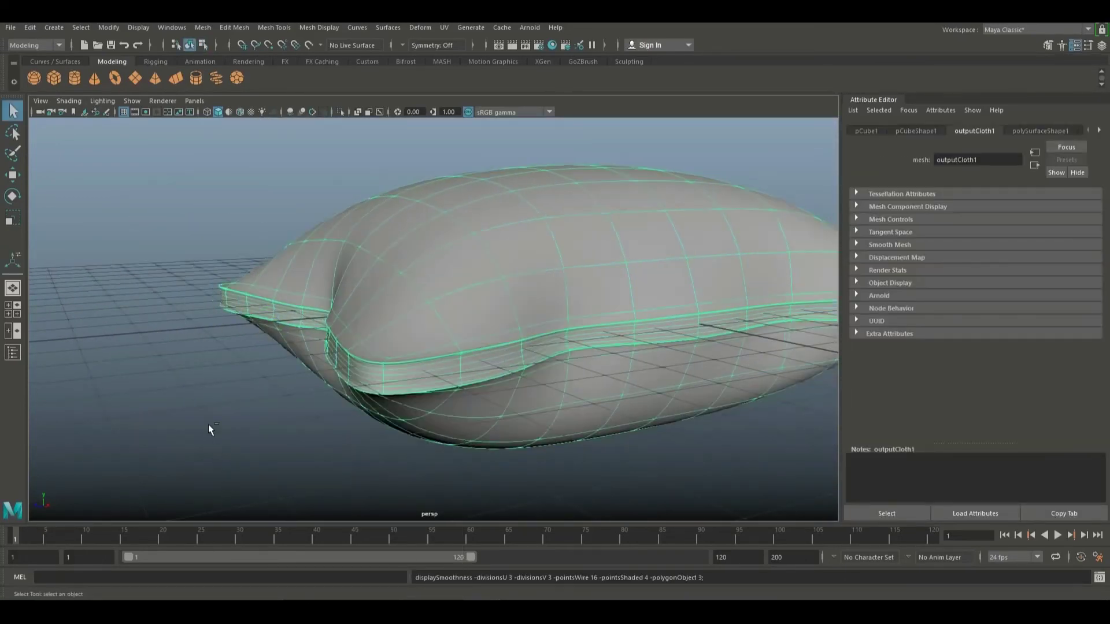
click(208, 424)
alt+drag(210, 405, 174, 438)
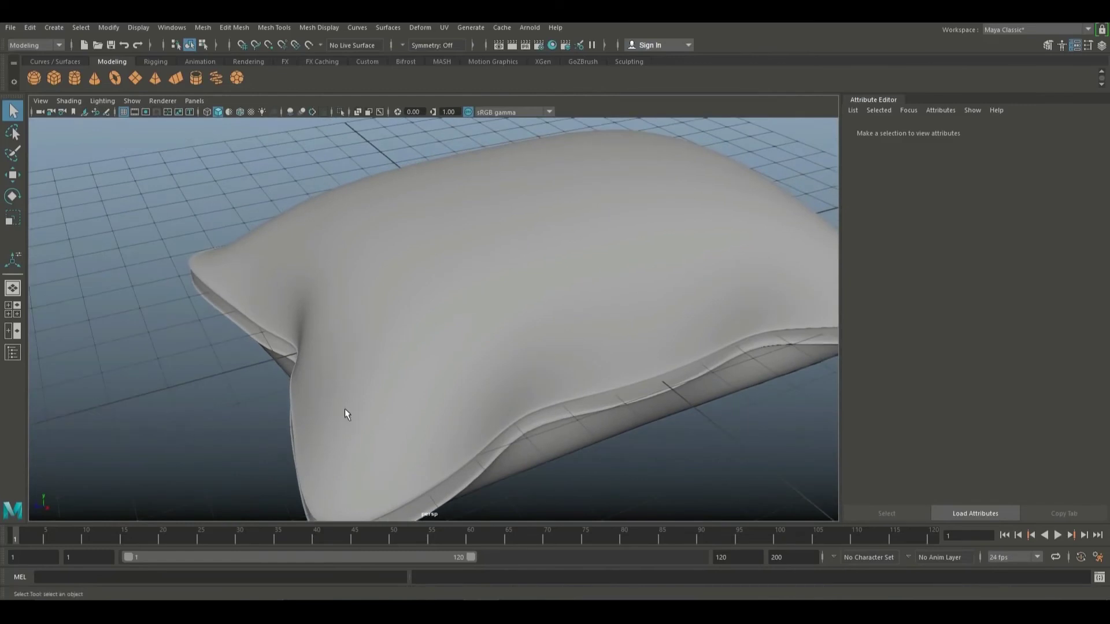
click(415, 351)
key(1)
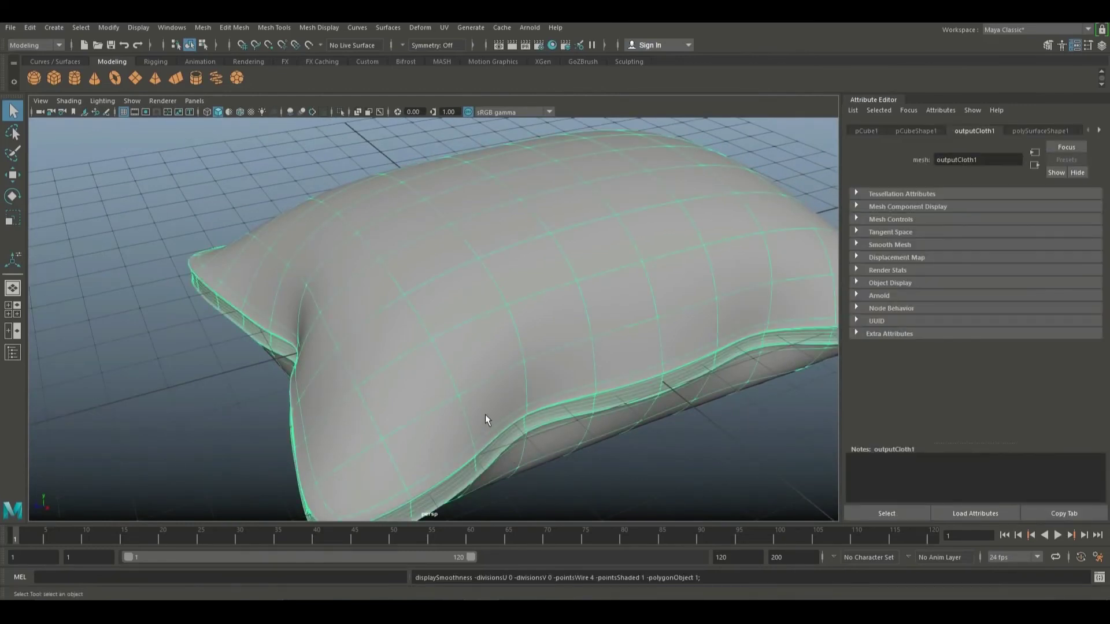
click(202, 27)
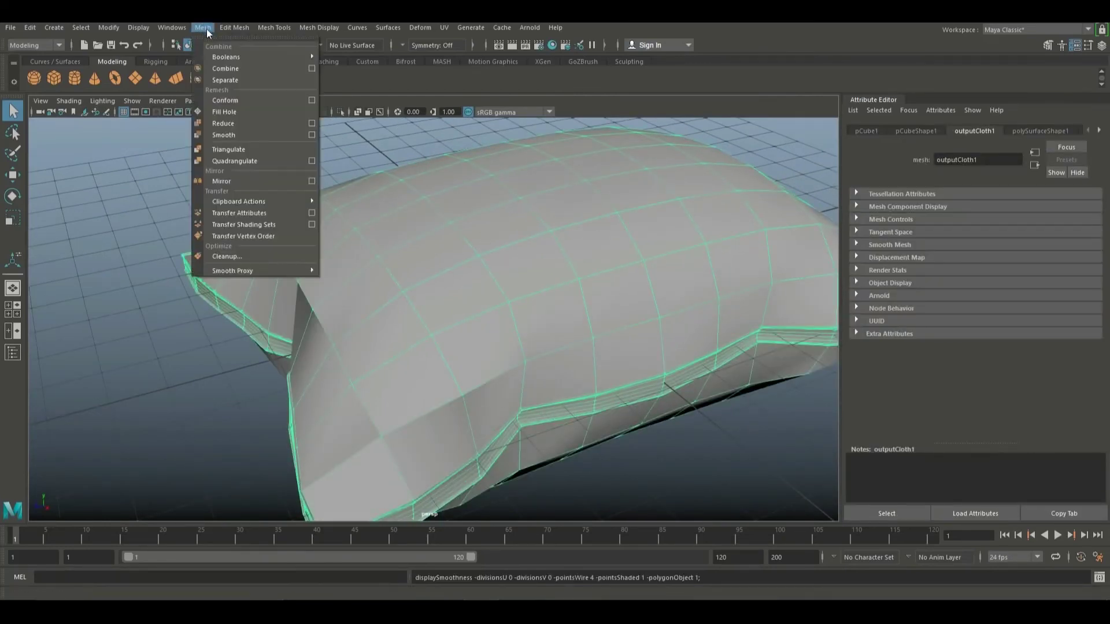
Apply Mesh > Smooth at 1 division level and orbit to inspect the softened pillow.
click(251, 134)
key(f)
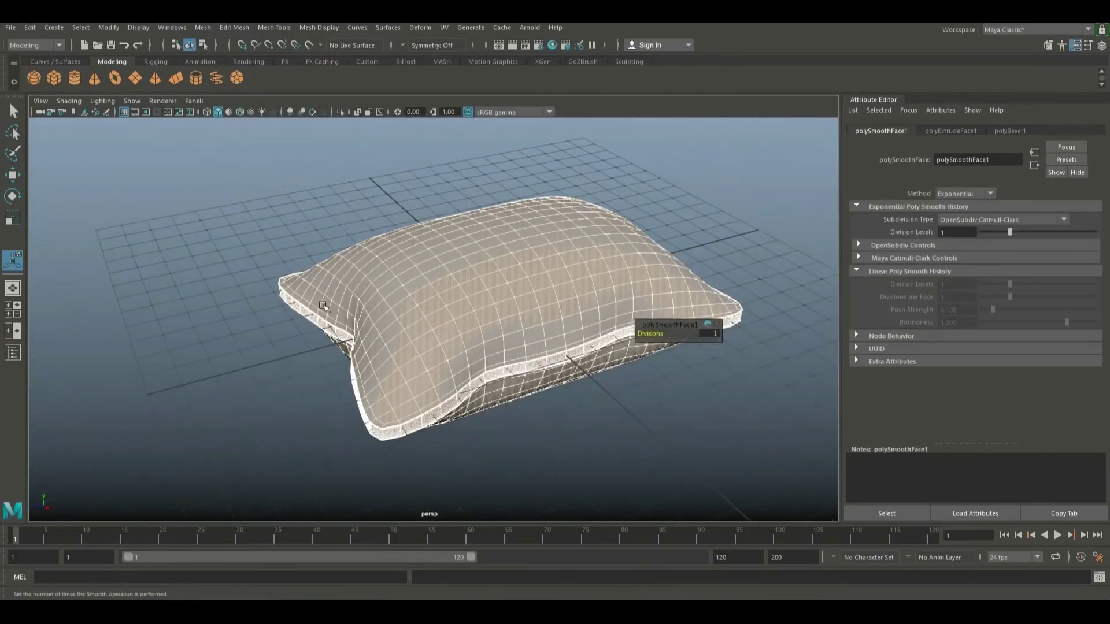
alt+drag(323, 306, 404, 329)
click(277, 377)
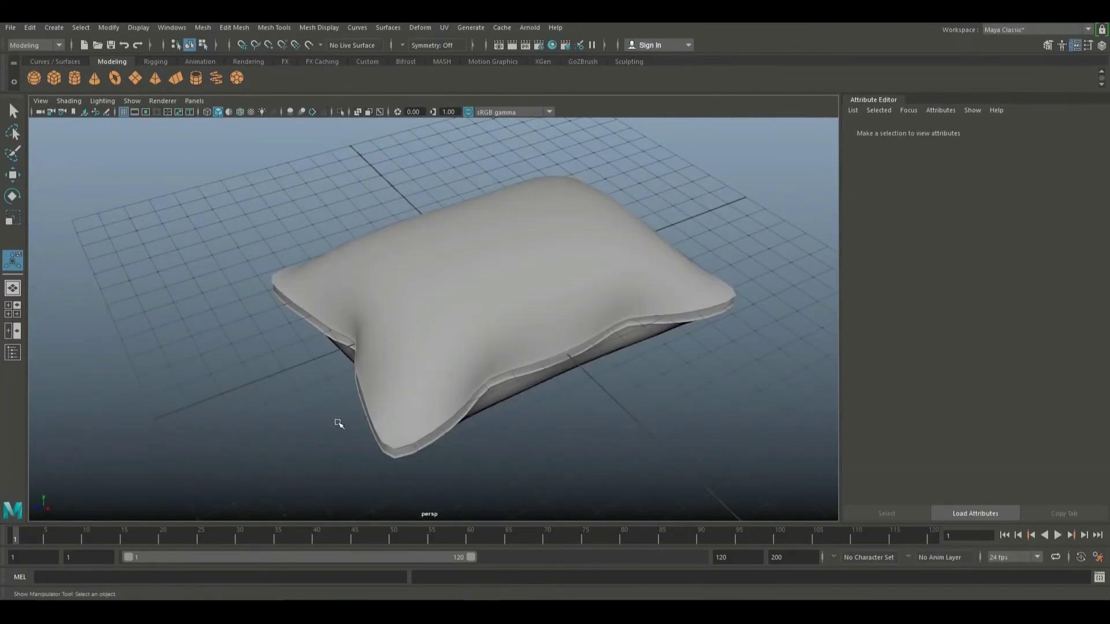
alt+drag(376, 448, 463, 436)
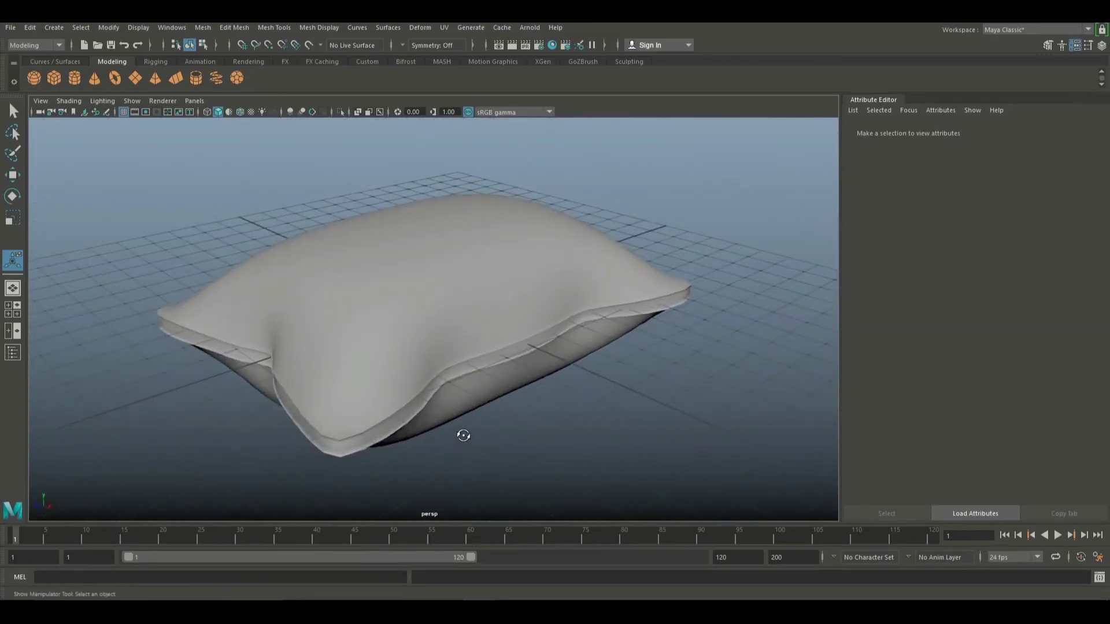